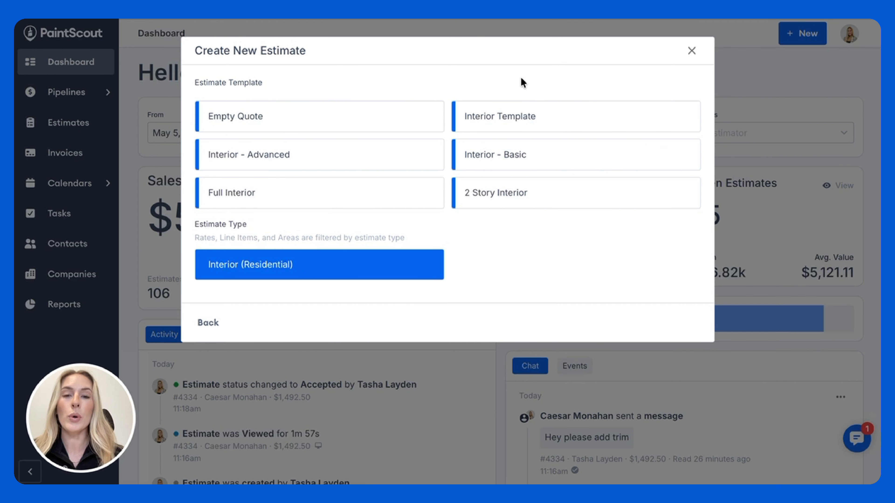
Step: Create the residential interior estimate from the Interior - Basic template
left_click(544, 160)
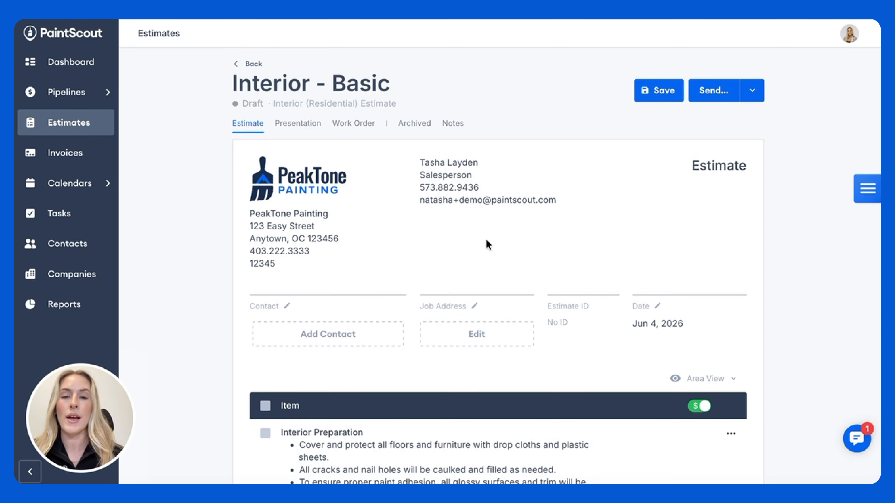
scroll(485, 246, "down", 3)
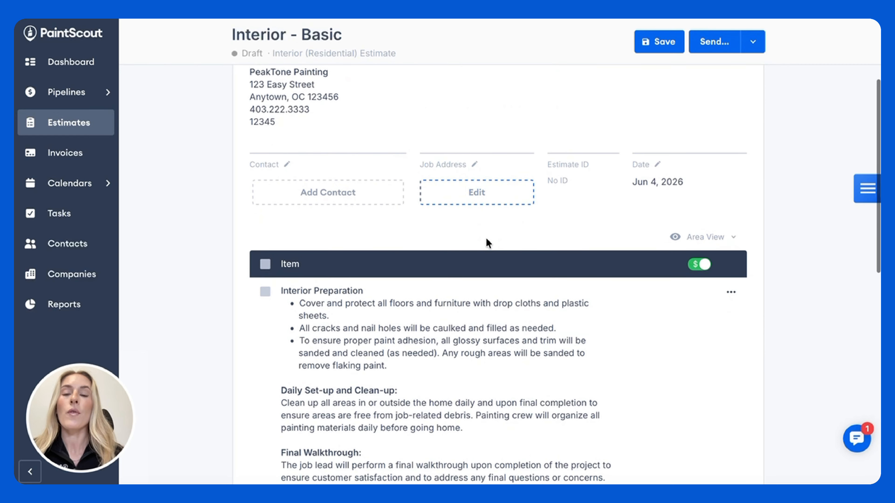
left_click(328, 193)
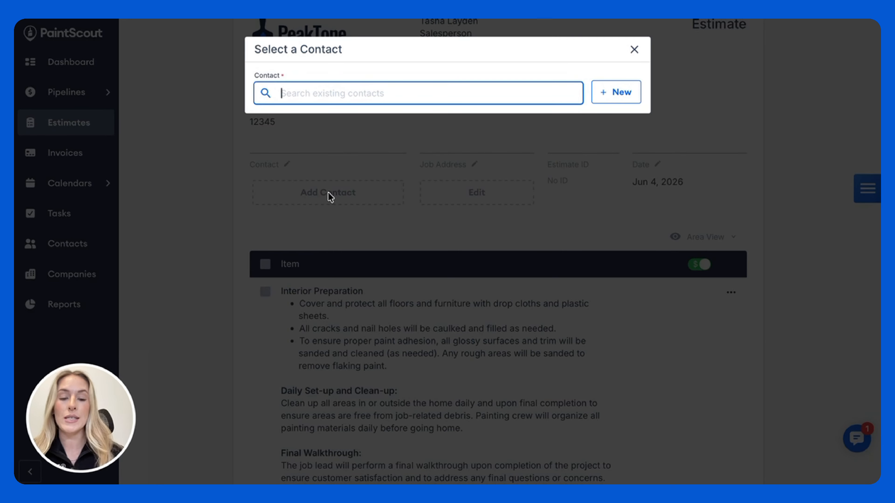
type("l")
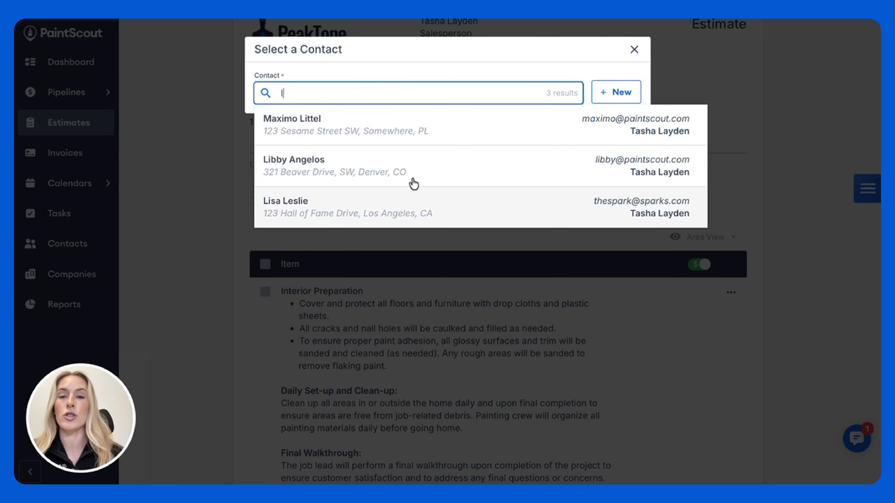
left_click(621, 93)
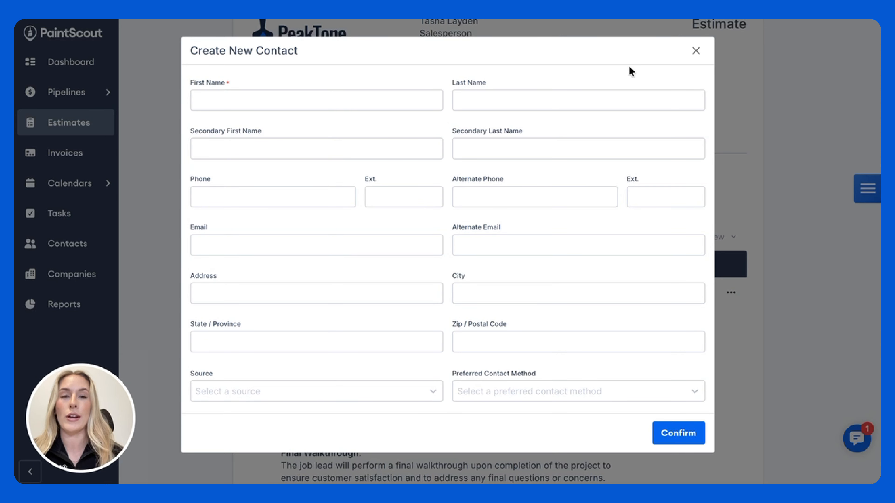
left_click(696, 51)
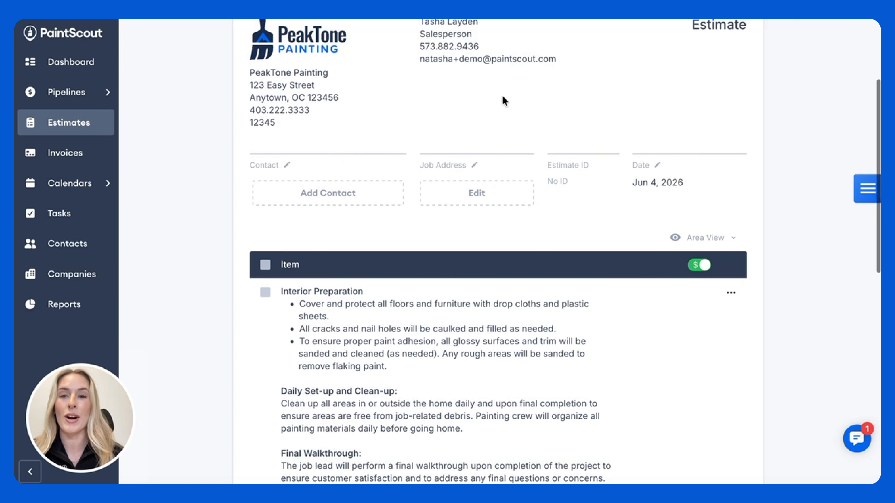
Step: Assign an existing contact to the estimate and use the contact's address as the job address
left_click(336, 193)
type("c")
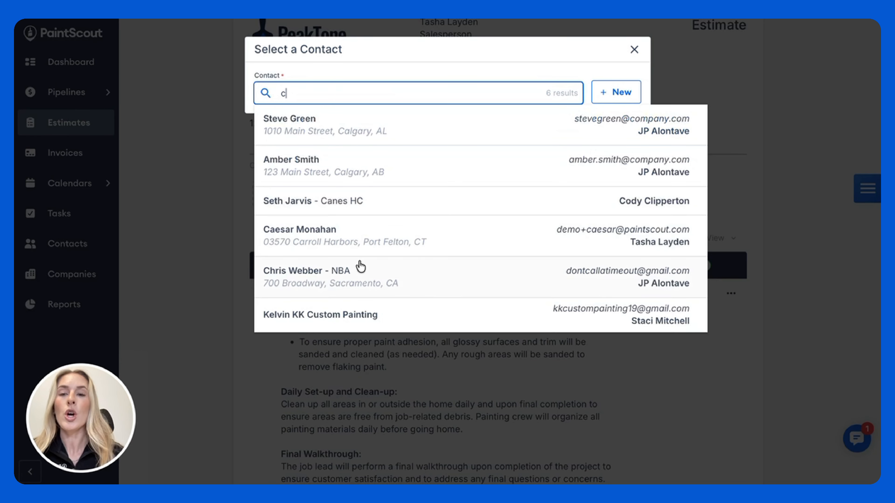
left_click(352, 249)
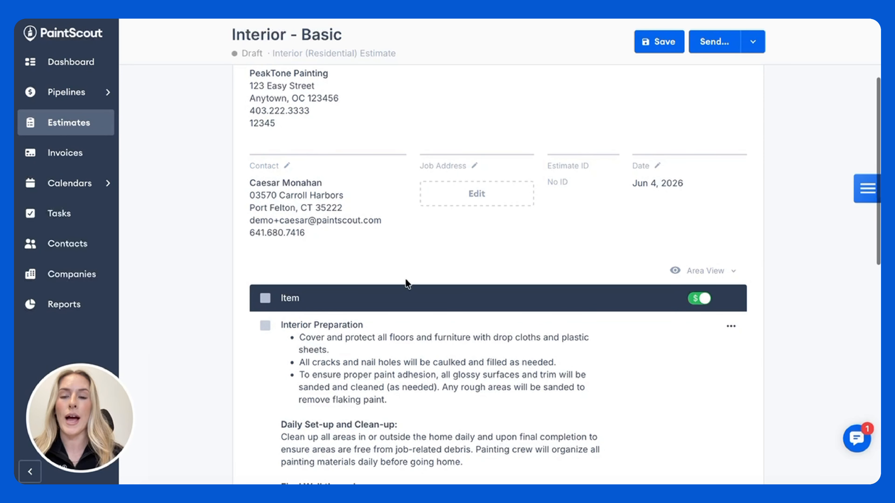
left_click(476, 195)
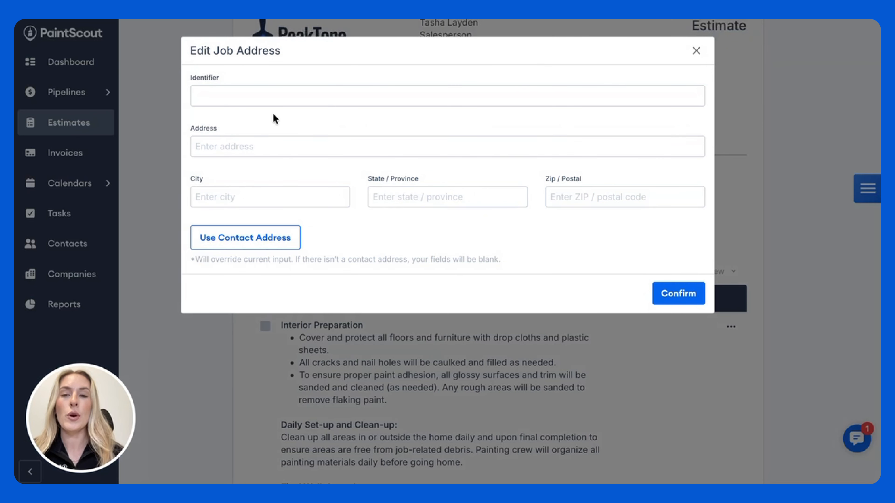
left_click(263, 249)
left_click(682, 295)
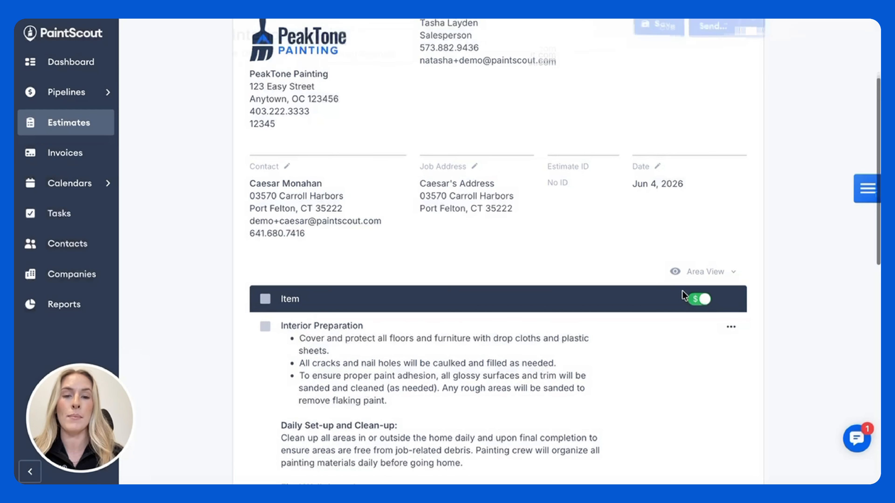
Step: Add the Deposit Information line item to the estimate, with the amount due upon approval set to 30%
scroll(683, 296, "down", 3)
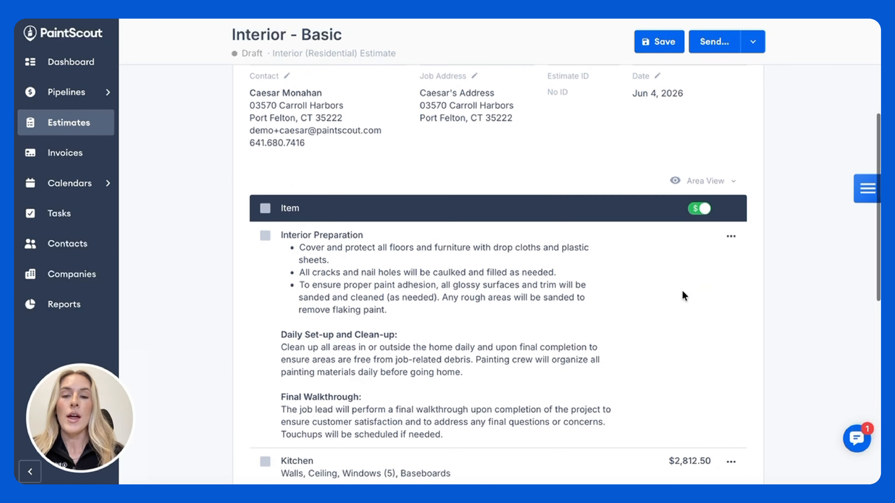
scroll(684, 297, "down", 4)
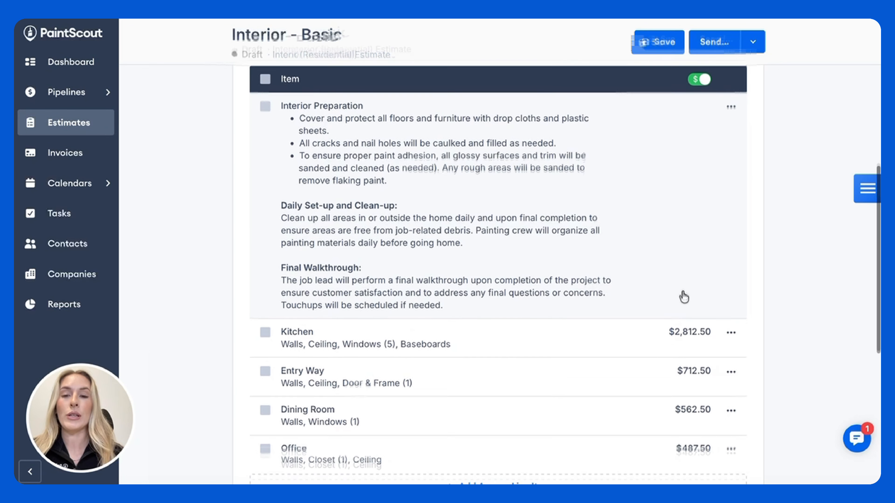
scroll(683, 297, "down", 1)
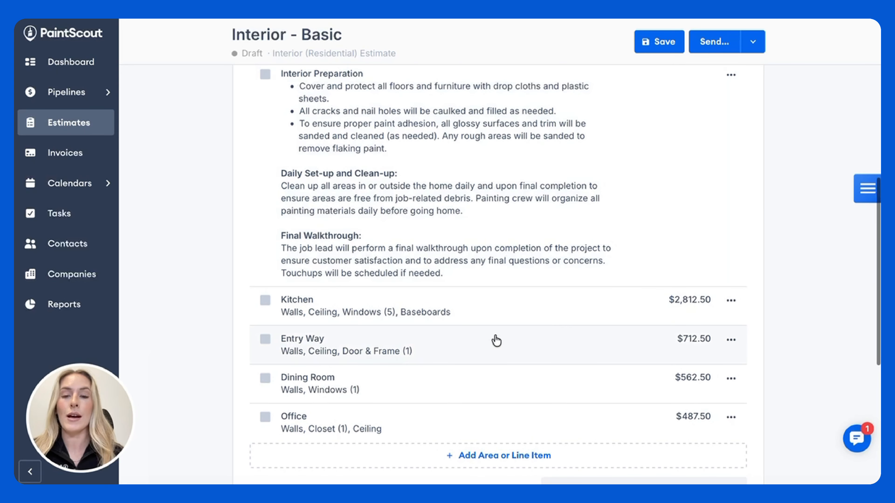
scroll(496, 341, "down", 2)
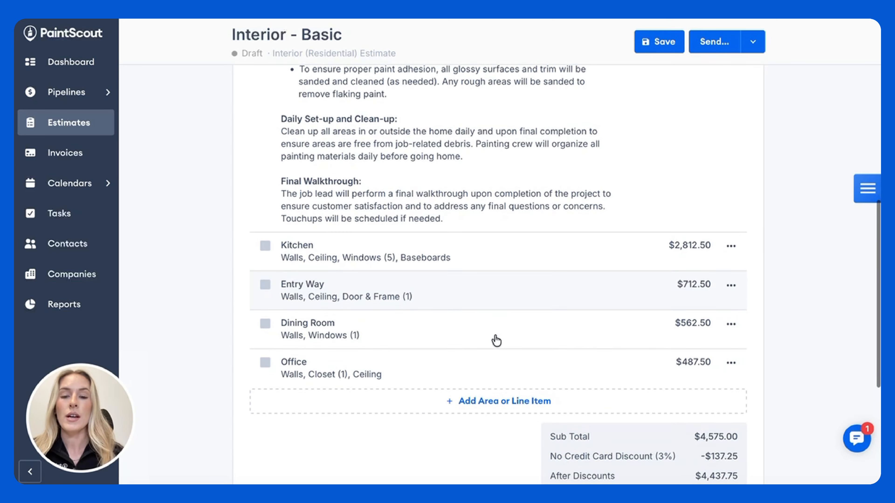
left_click(484, 402)
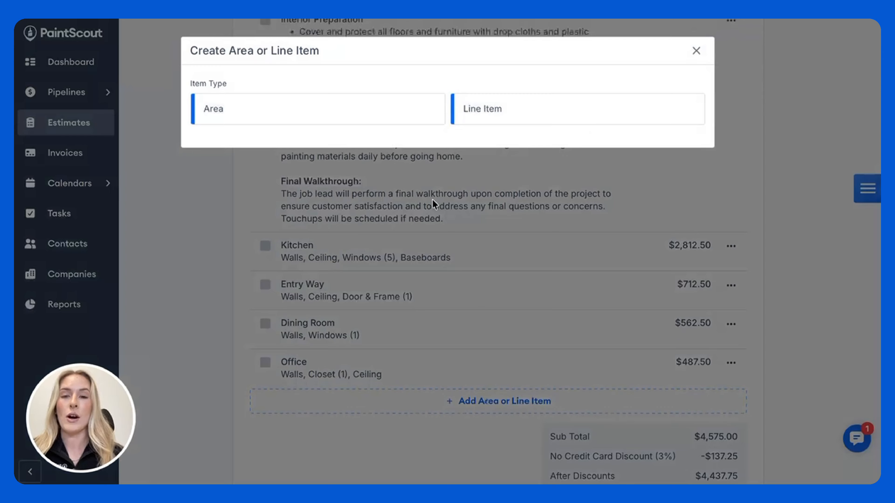
left_click(502, 112)
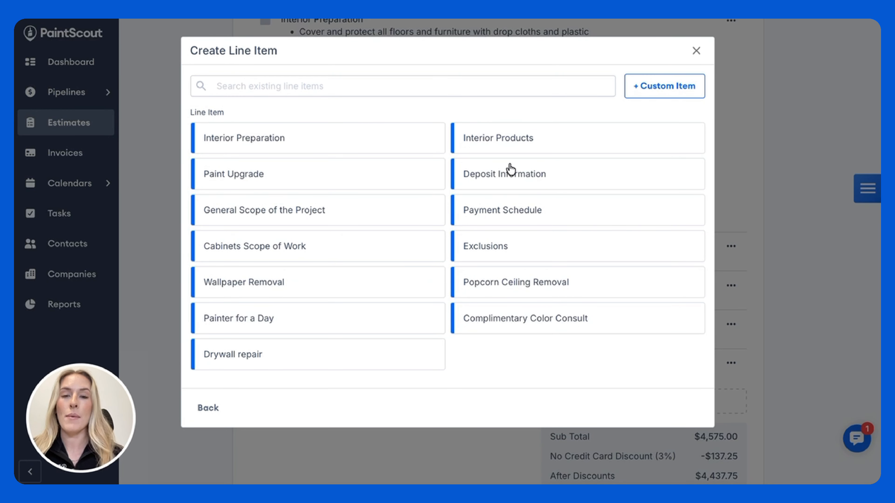
left_click(513, 174)
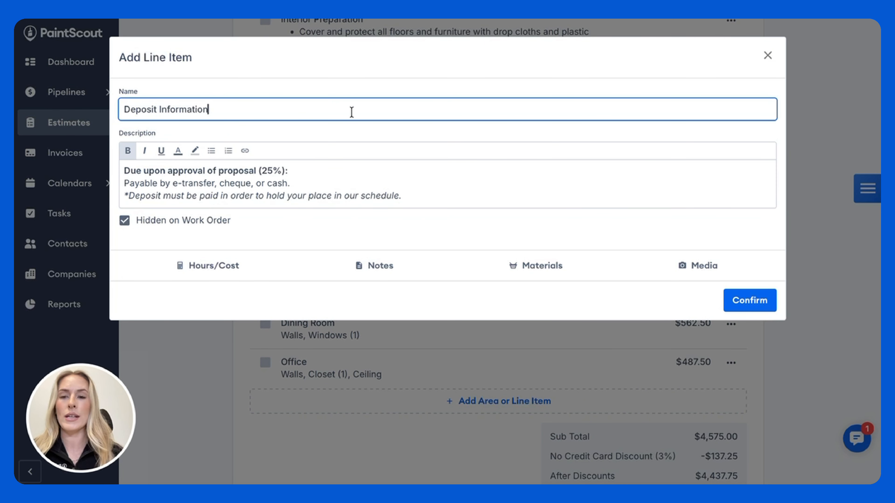
left_click(273, 170)
key("BackSpace")
type("30")
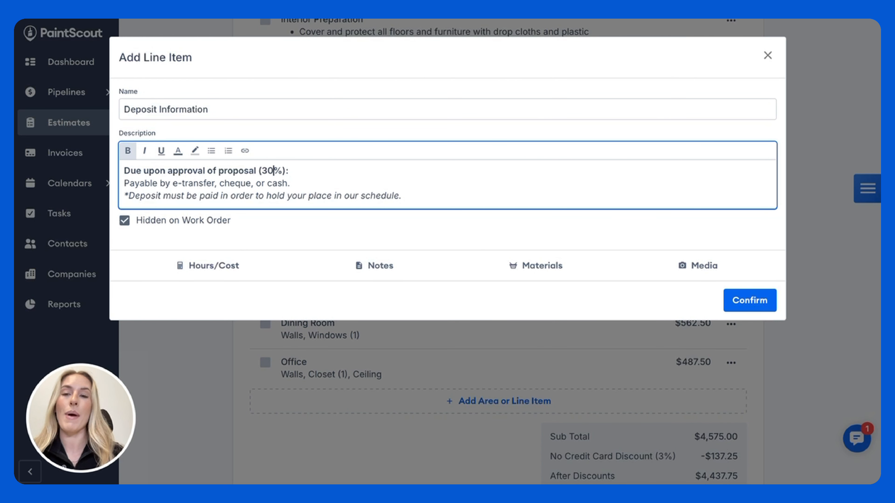
left_click(750, 301)
Step: Start a Living Room area as a four-wall room with a width of 14 ft and a length of 16 ft
scroll(707, 268, "down", 2)
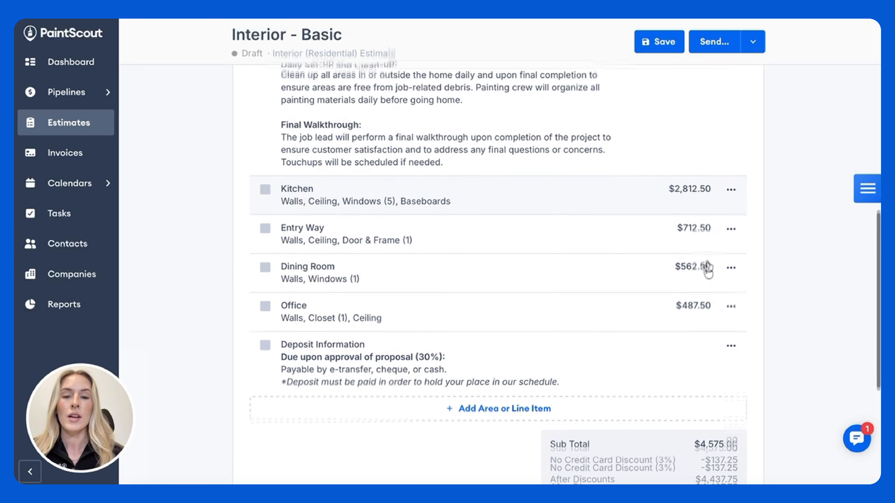
left_click(468, 401)
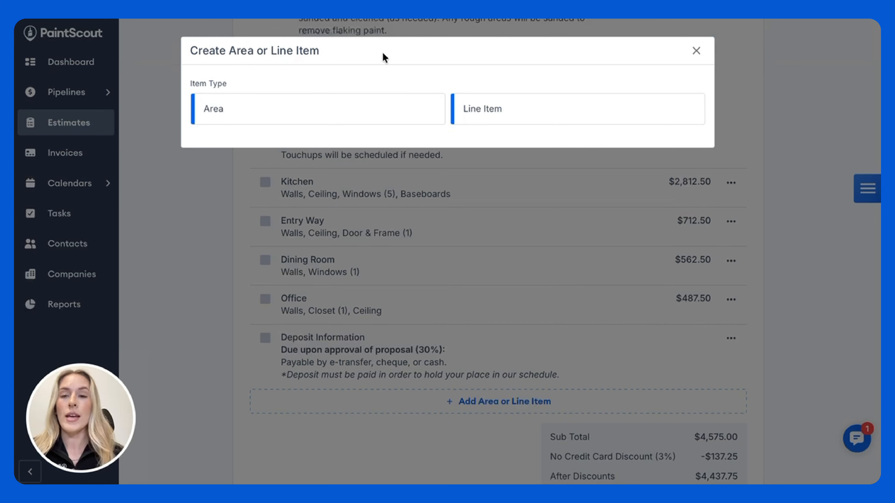
left_click(241, 115)
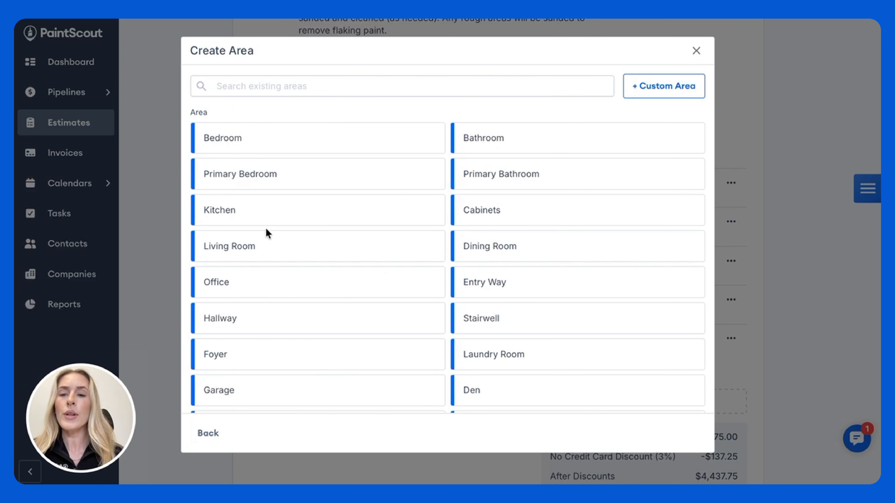
left_click(274, 250)
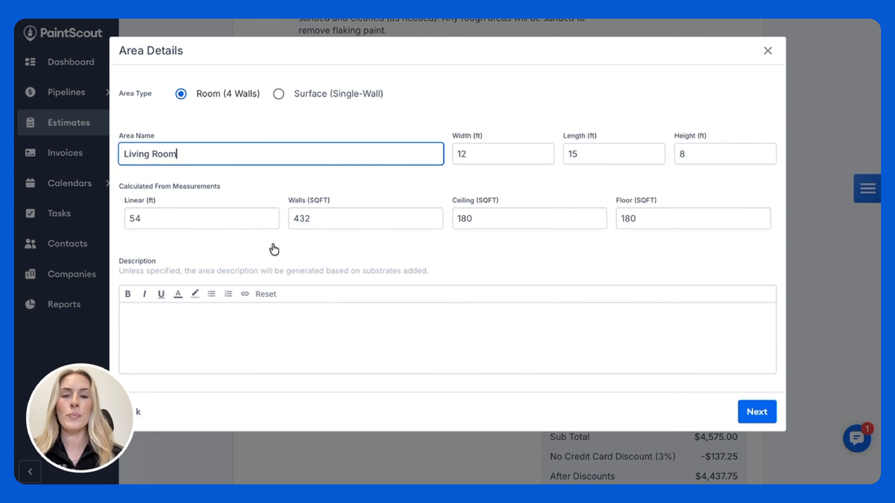
left_click(473, 158)
key("BackSpace")
type("4")
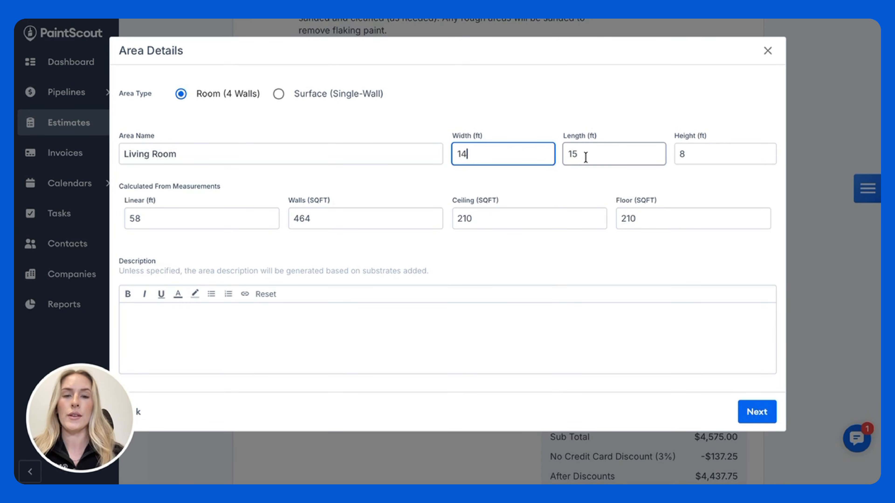
left_click(592, 154)
key("BackSpace")
type("6")
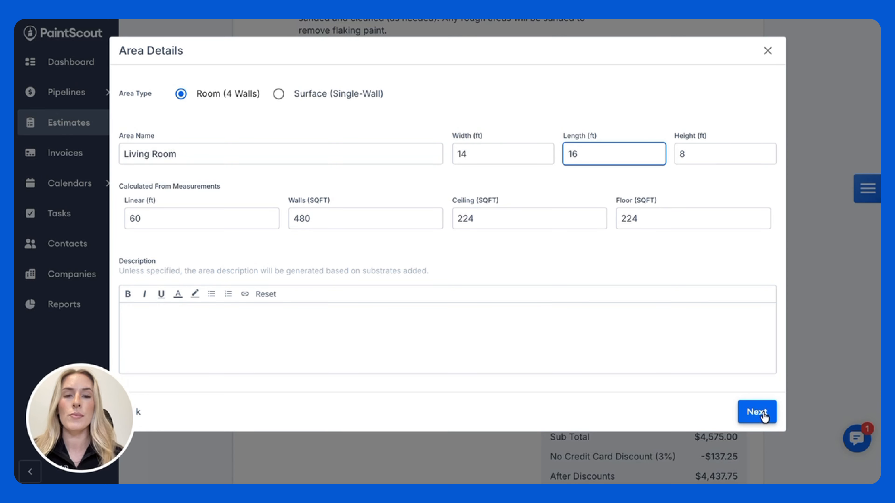
left_click(763, 416)
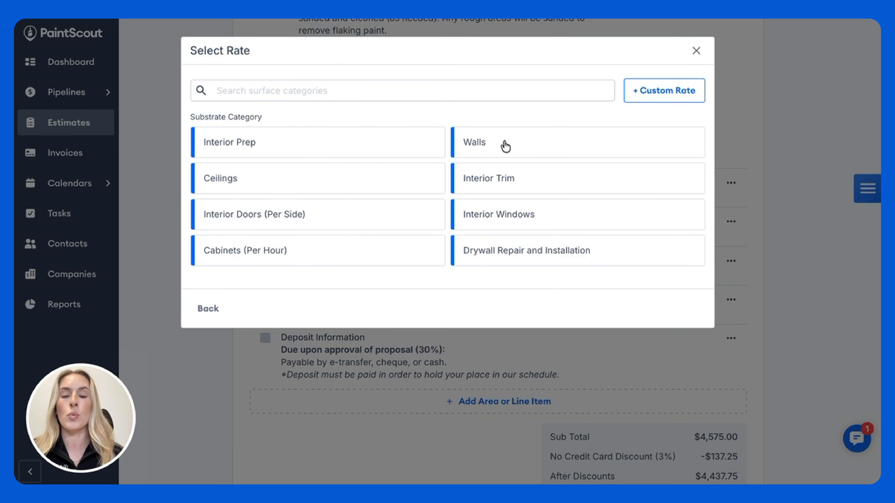
Step: Add the 1 Story Walls (Paint) and Textured Ceiling (Paint) rates to the Living Room
left_click(506, 146)
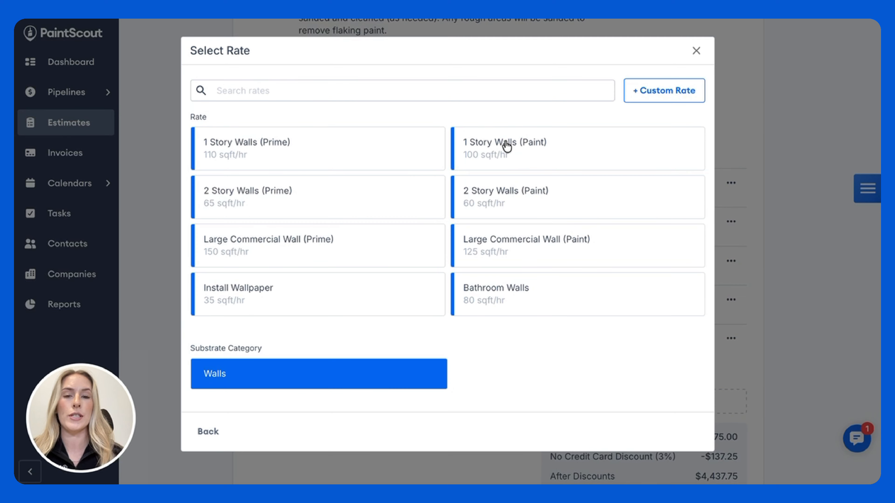
left_click(593, 152)
left_click(399, 180)
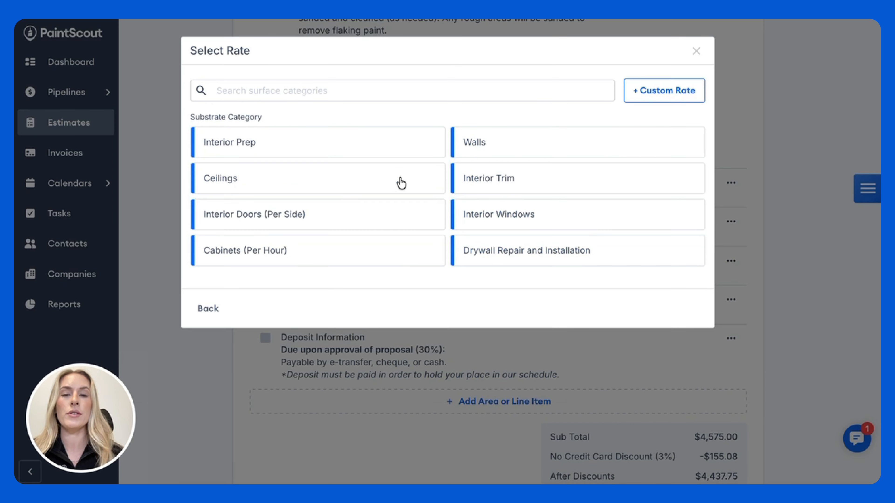
left_click(295, 181)
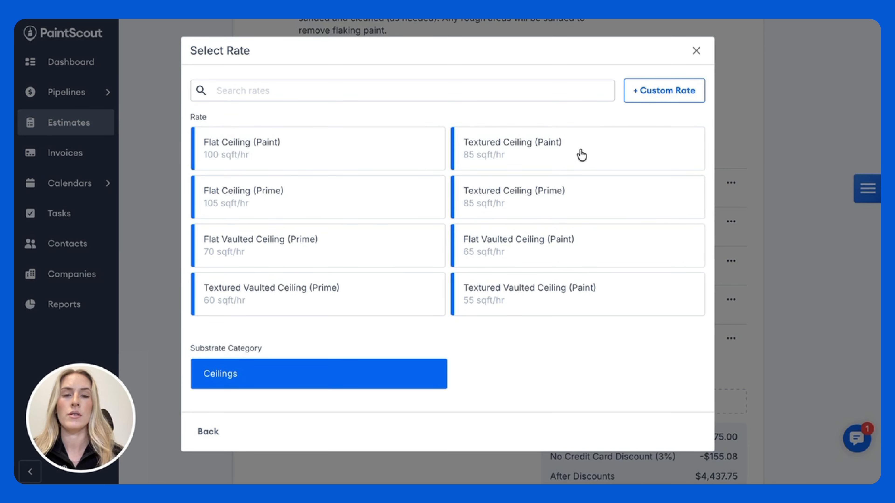
left_click(582, 155)
Step: Add Baseboards (Paint) and one Small Window (Paint) to the Living Room, and add the finished area to the estimate
left_click(464, 208)
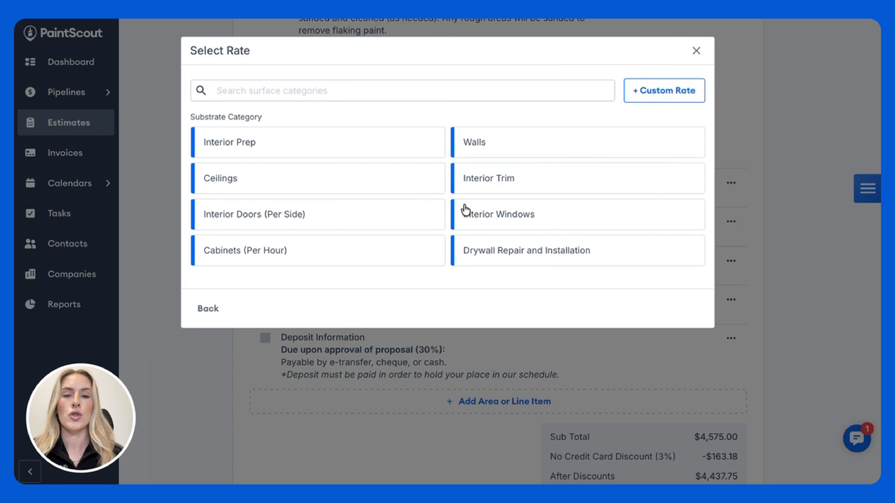
left_click(550, 181)
left_click(589, 208)
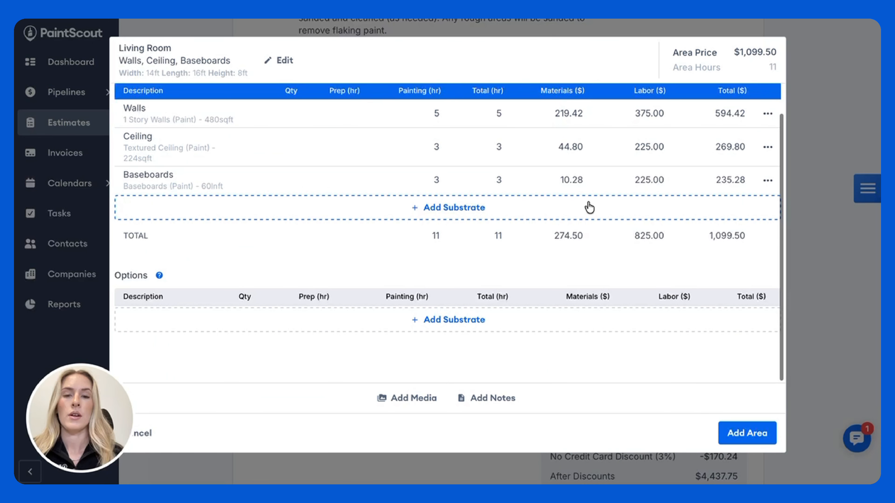
left_click(429, 211)
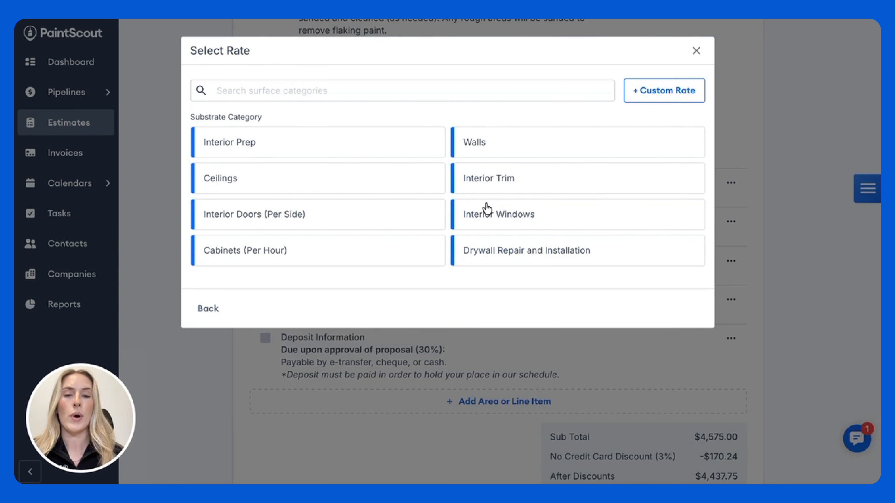
left_click(537, 215)
left_click(558, 153)
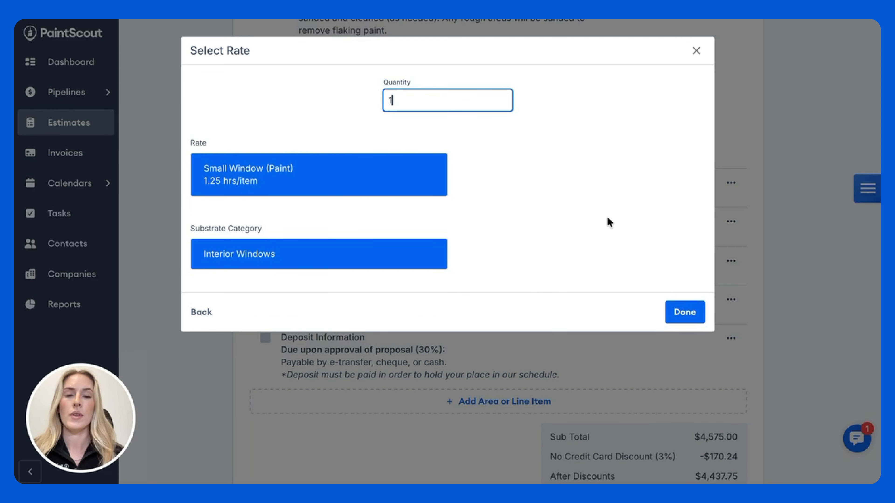
left_click(691, 317)
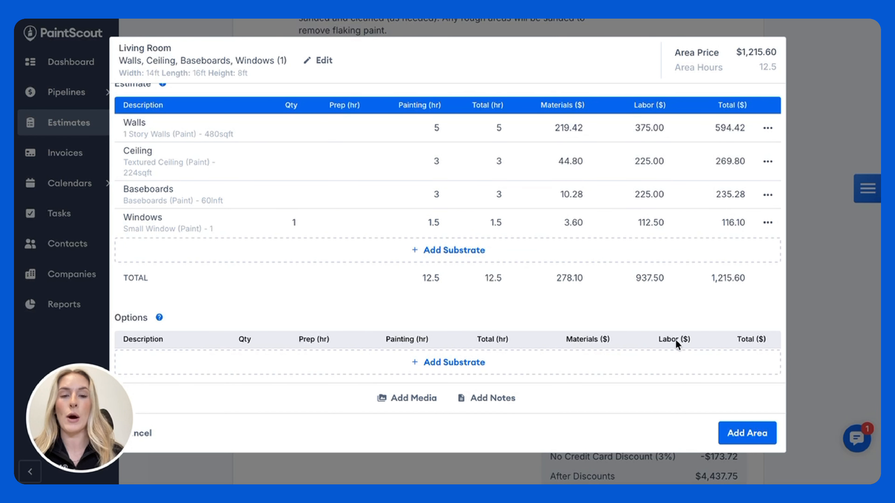
left_click(745, 435)
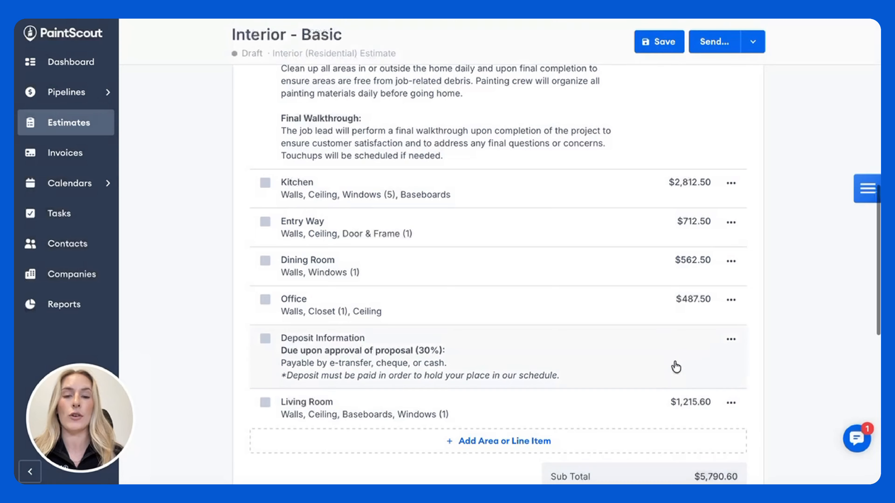
scroll(675, 366, "down", 1)
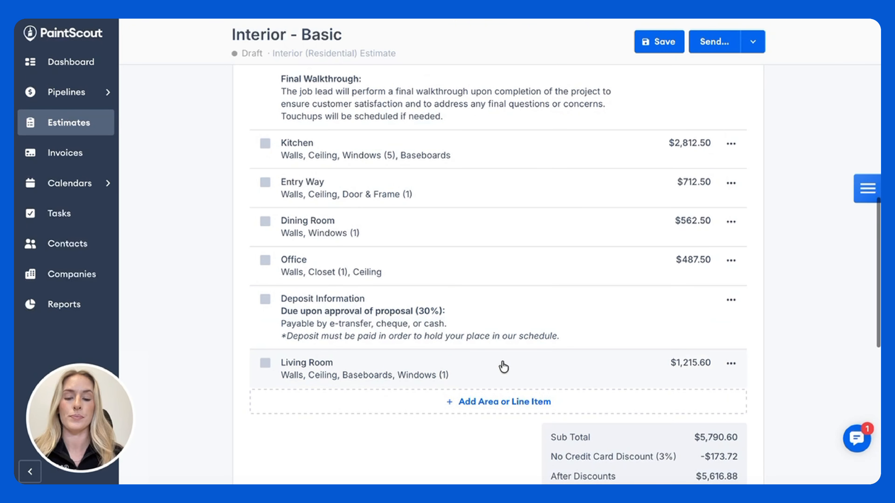
Step: Move the Living Room area above Deposit Information in the estimate and duplicate it
left_click_drag(502, 365, 503, 299)
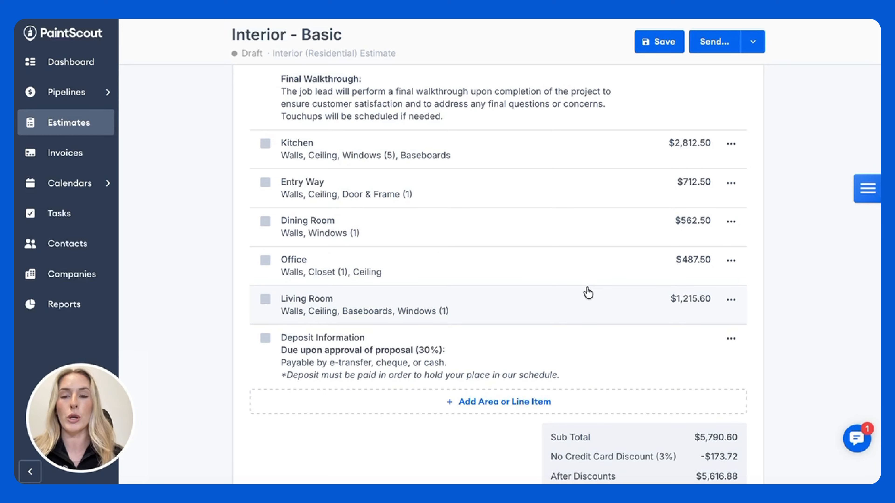
scroll(587, 292, "down", 1)
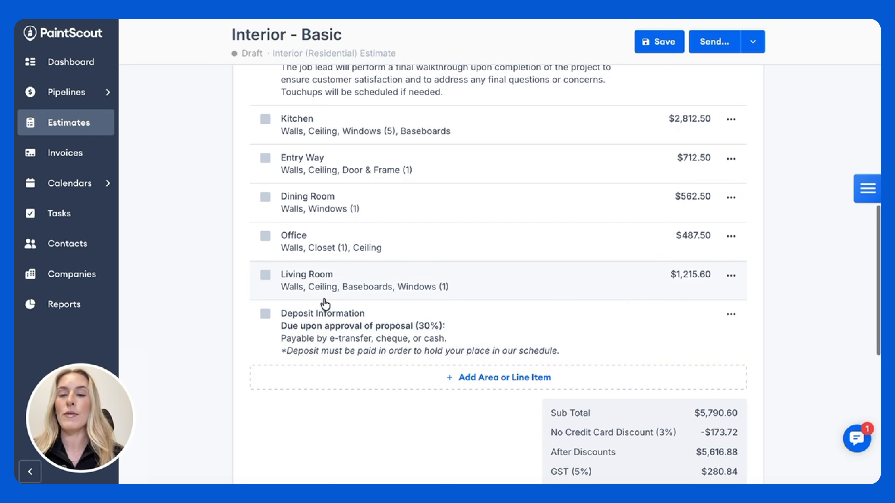
left_click(731, 275)
left_click(761, 363)
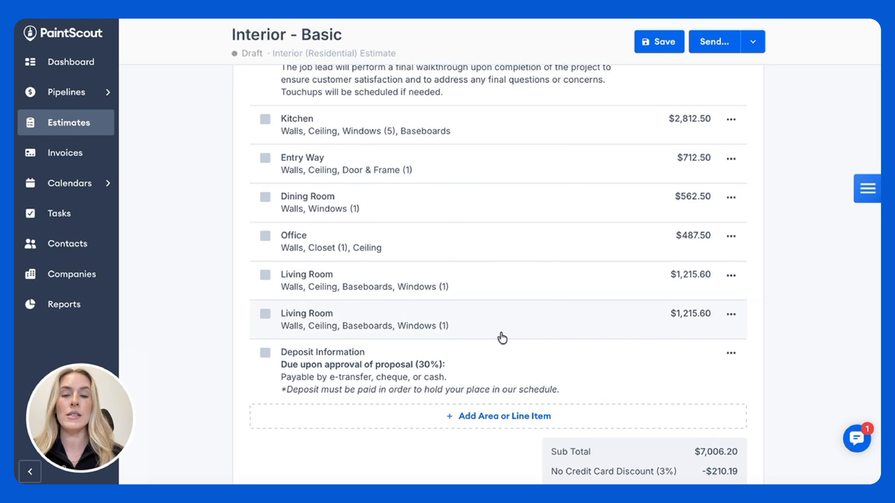
Step: Rename the duplicated Living Room area as Dining Room, with a width of 12 ft and a length of 14 ft
left_click(369, 327)
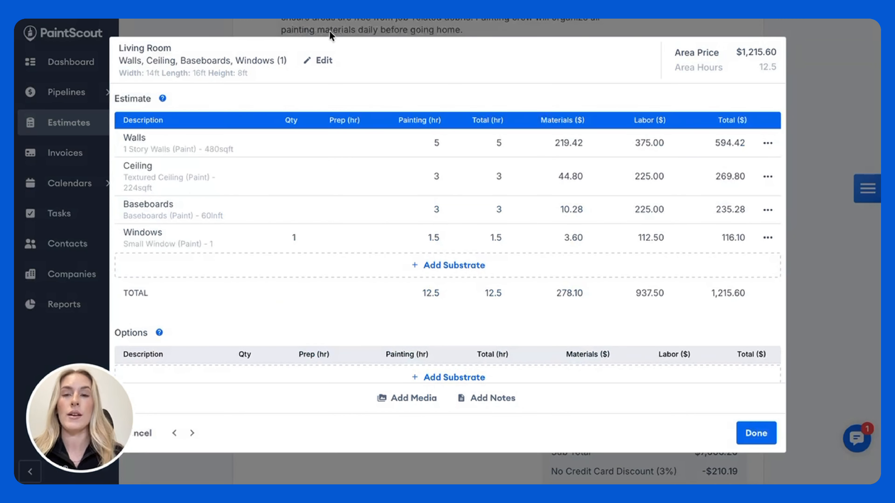
left_click(319, 60)
left_click_drag(185, 154, 39, 162)
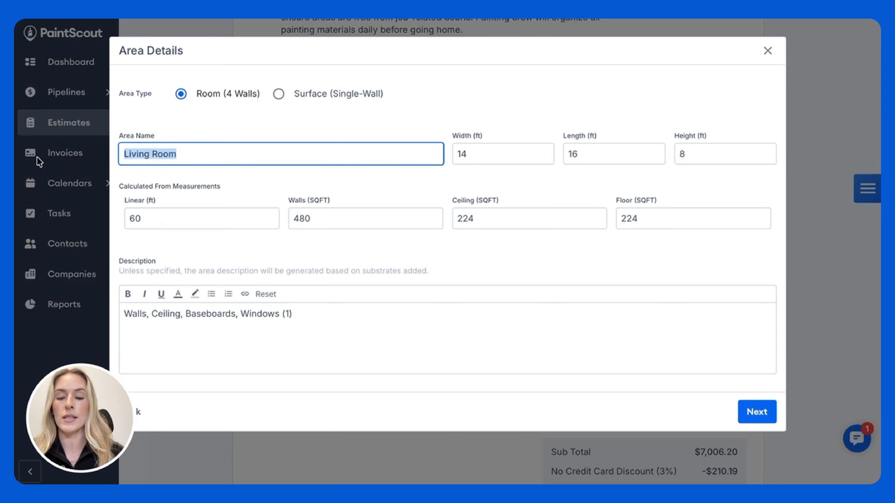
type("Din")
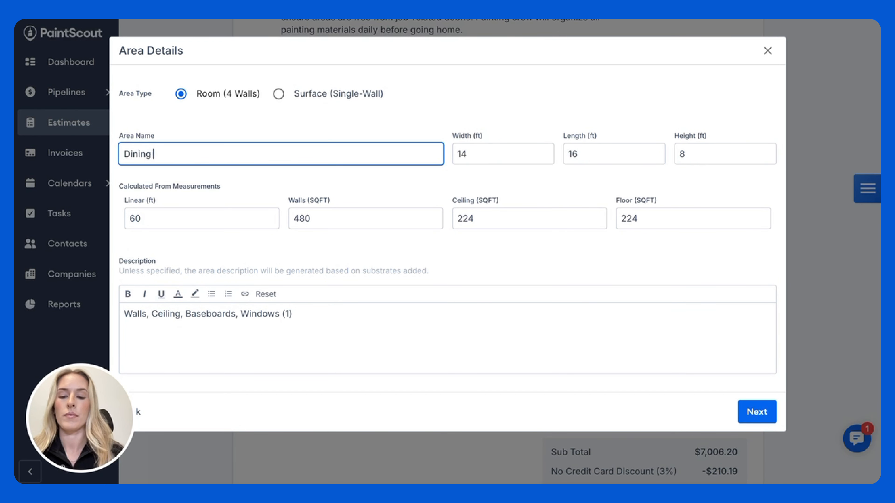
left_click(486, 153)
key("BackSpace")
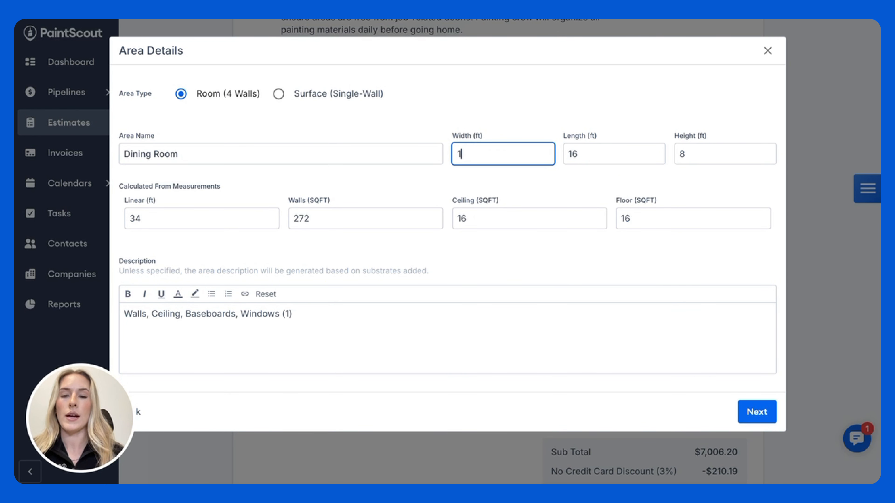
type("2")
left_click(599, 153)
key("BackSpace")
type("4")
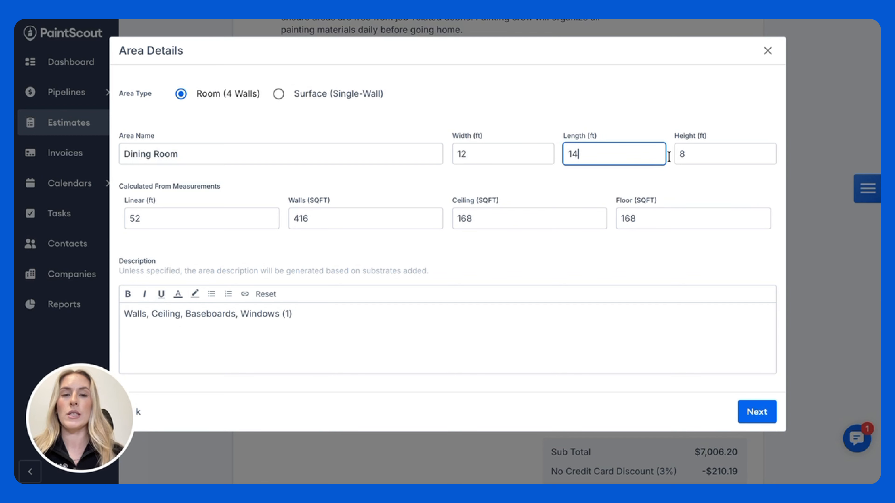
left_click(755, 416)
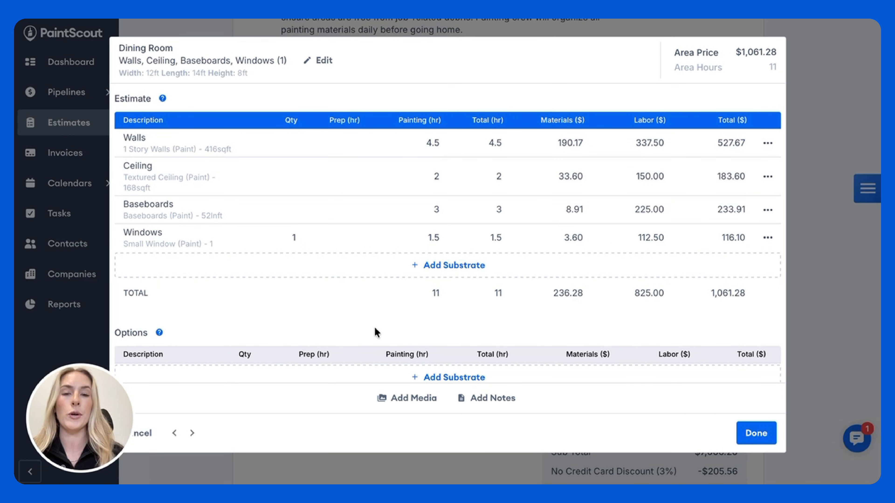
Step: Set the Dining Room's textured ceiling to 3 coats
left_click(347, 181)
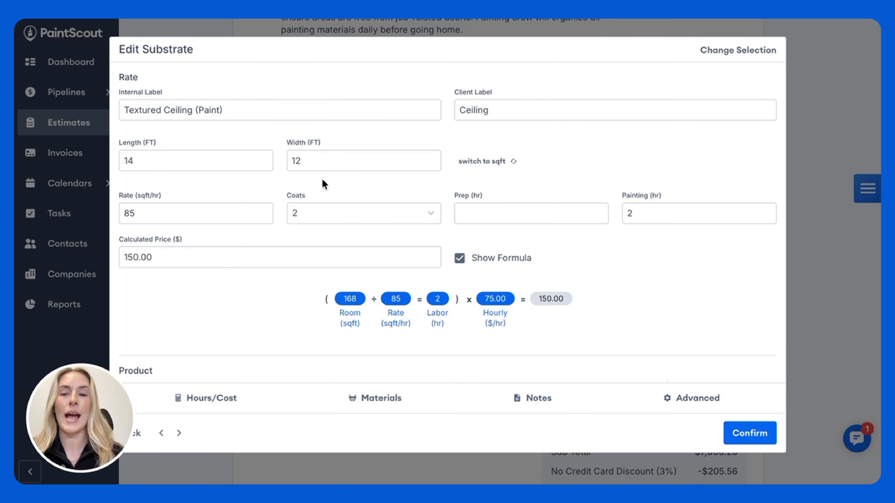
left_click(325, 210)
left_click(327, 296)
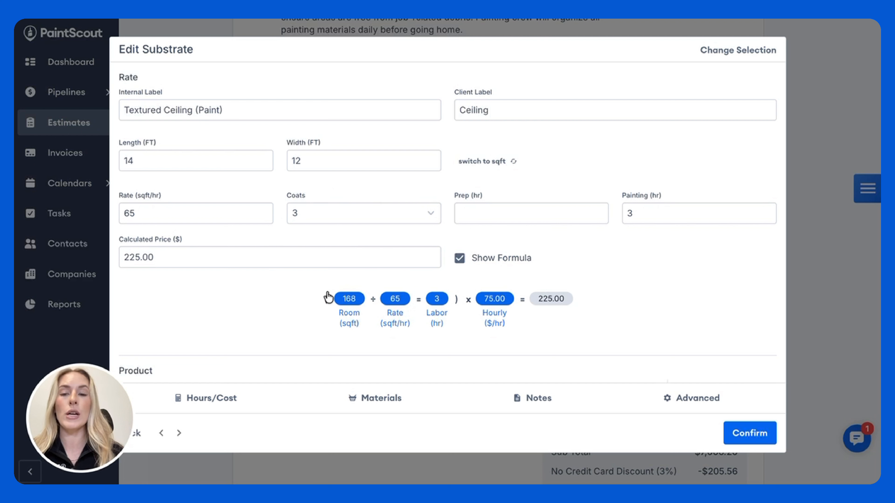
left_click(745, 440)
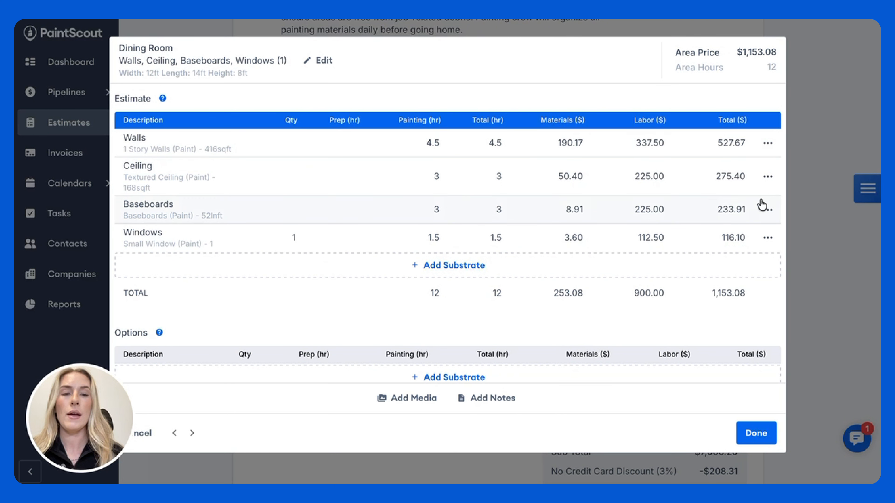
Step: Remove the Baseboards substrate from the Dining Room and finish editing the area
left_click(769, 212)
left_click(807, 355)
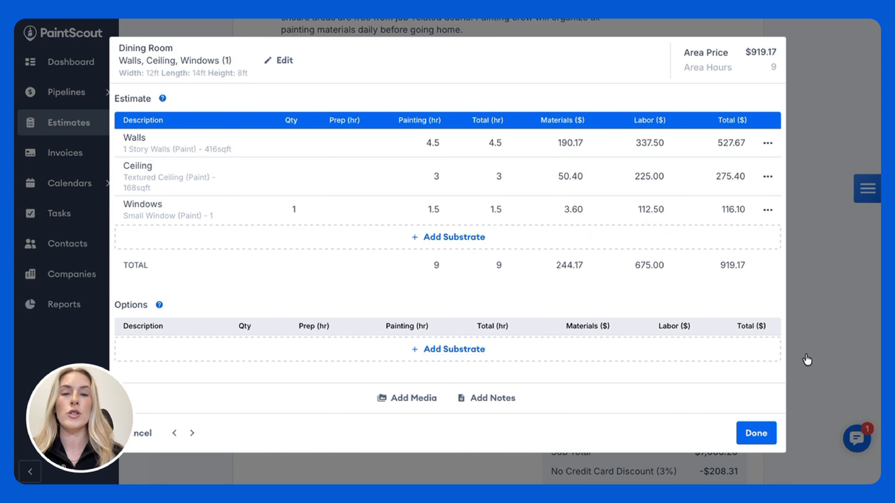
left_click(751, 424)
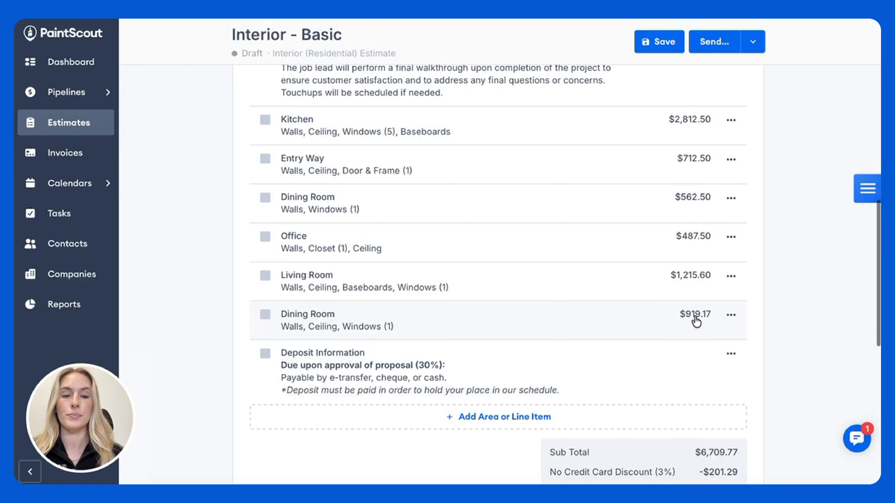
Step: Add the Paint Upgrade line item to the estimate's Options section with a custom price of $350
scroll(642, 351, "up", 4)
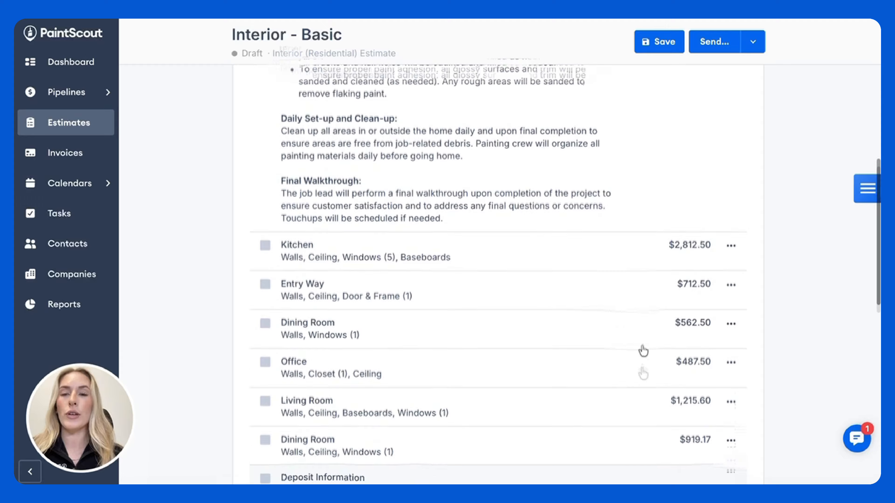
scroll(643, 348, "down", 15)
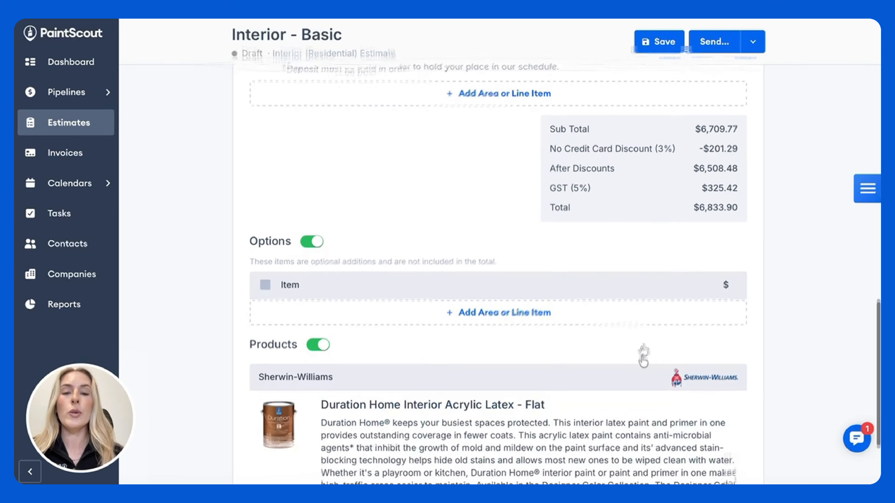
left_click(465, 305)
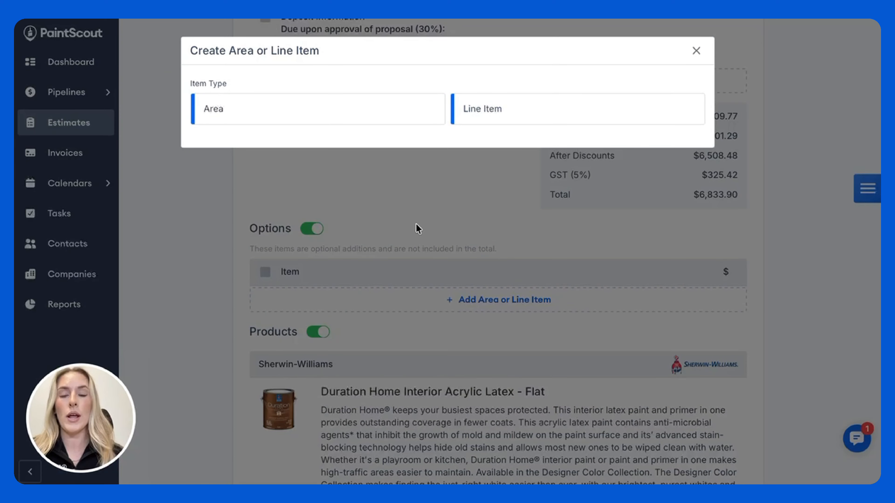
left_click(496, 111)
left_click(306, 181)
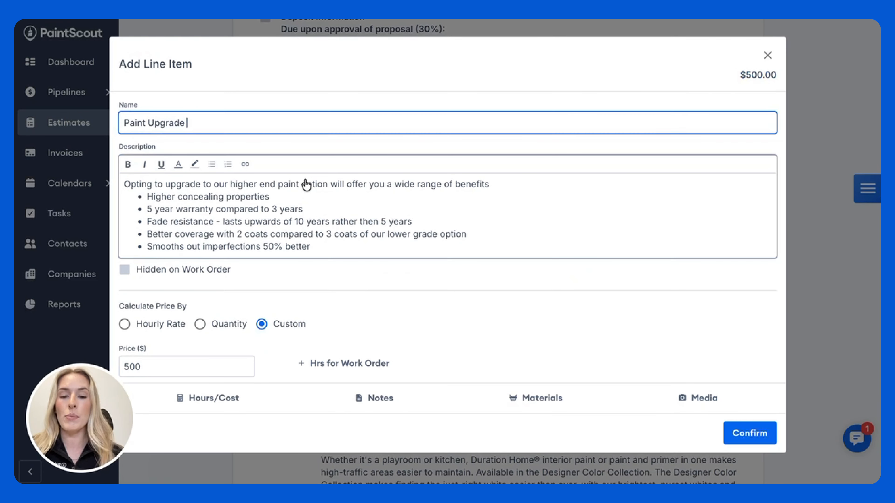
left_click(186, 368)
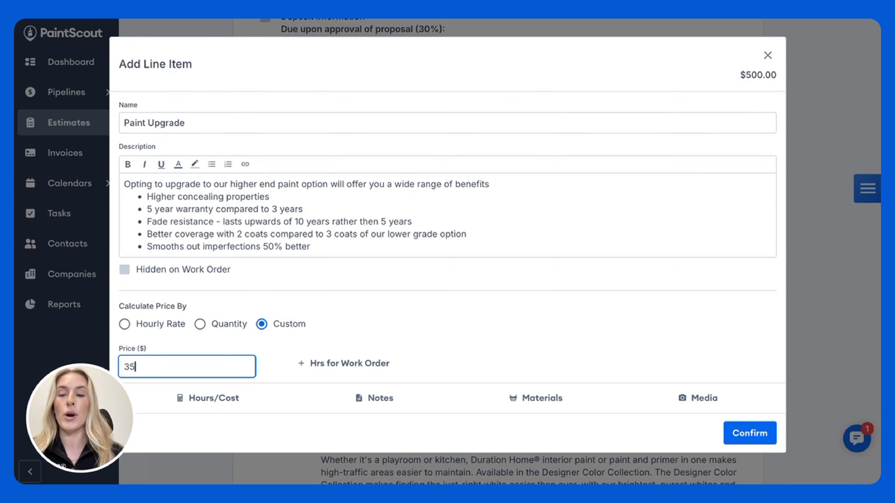
type("350")
left_click(747, 433)
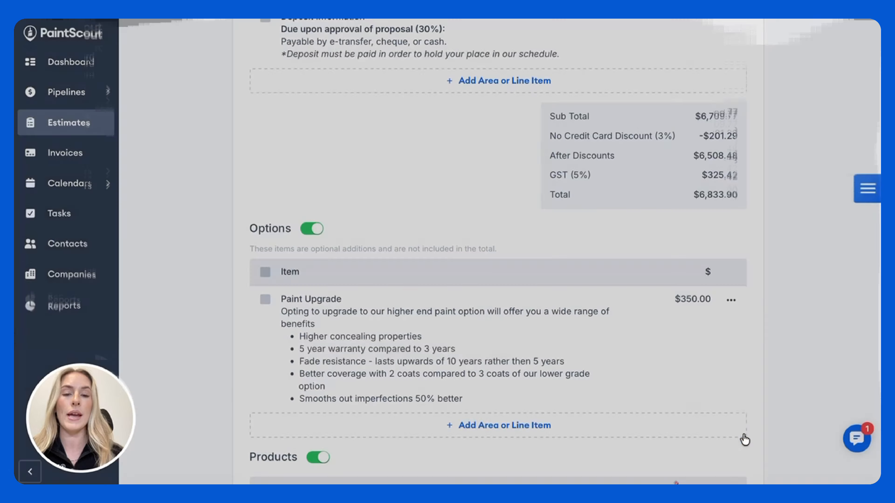
Step: Add a 12 ft by 15 ft Office area to the Options section with the Textured Ceiling (Paint) rate
left_click(474, 301)
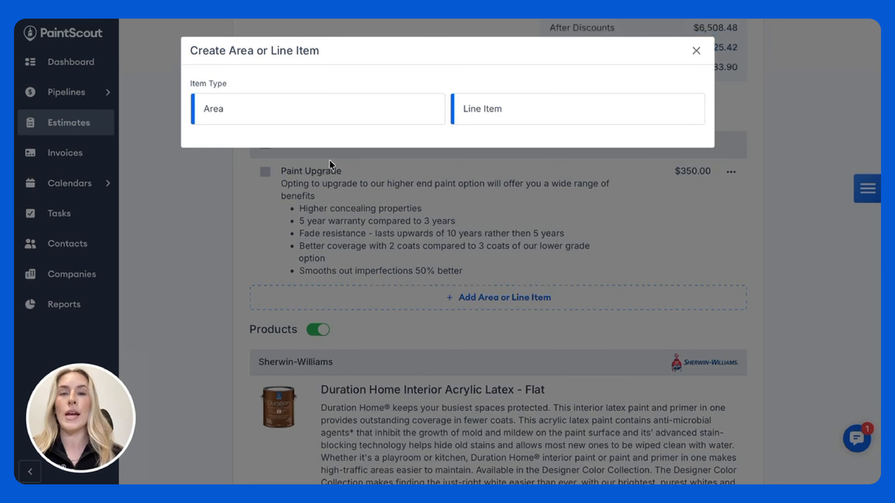
left_click(237, 108)
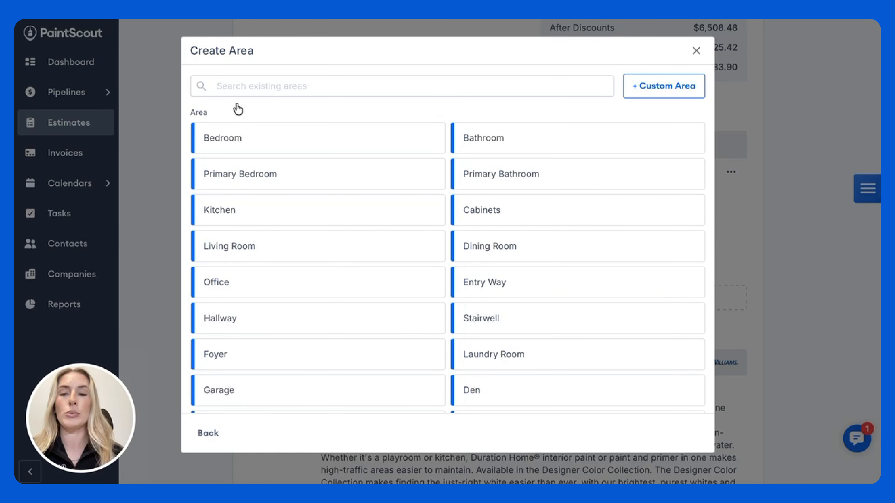
left_click(254, 286)
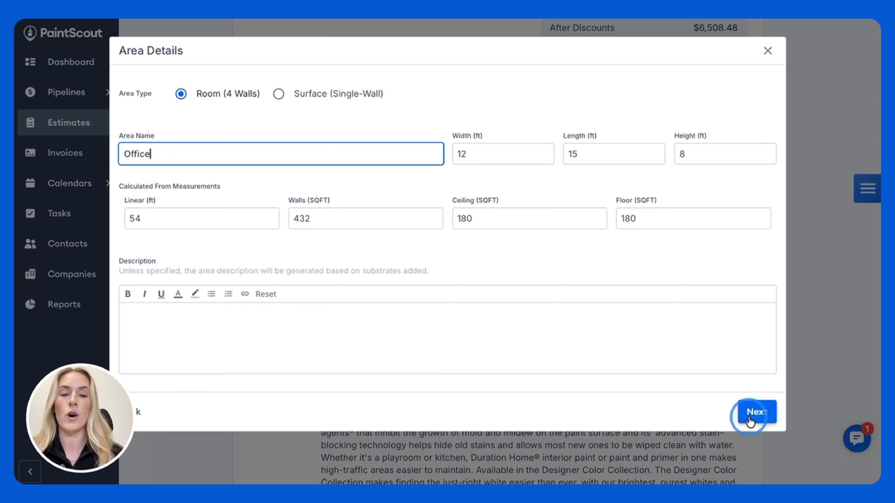
left_click(752, 415)
left_click(368, 185)
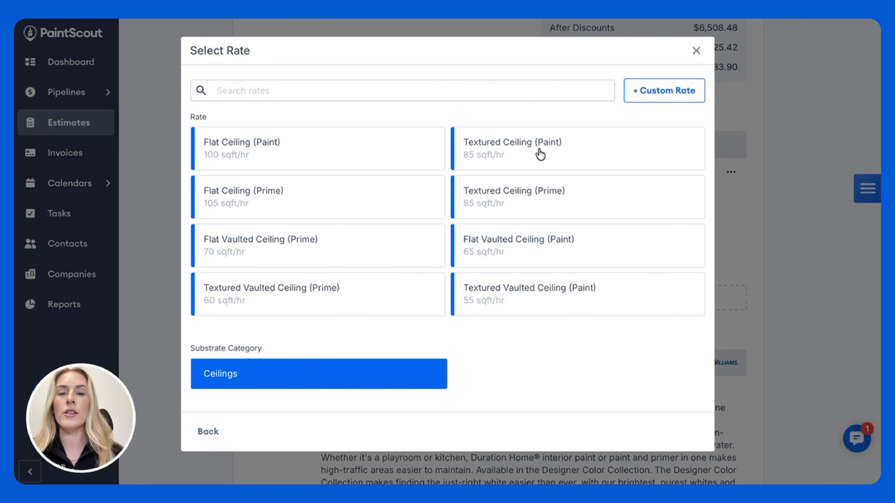
left_click(545, 155)
left_click(757, 395)
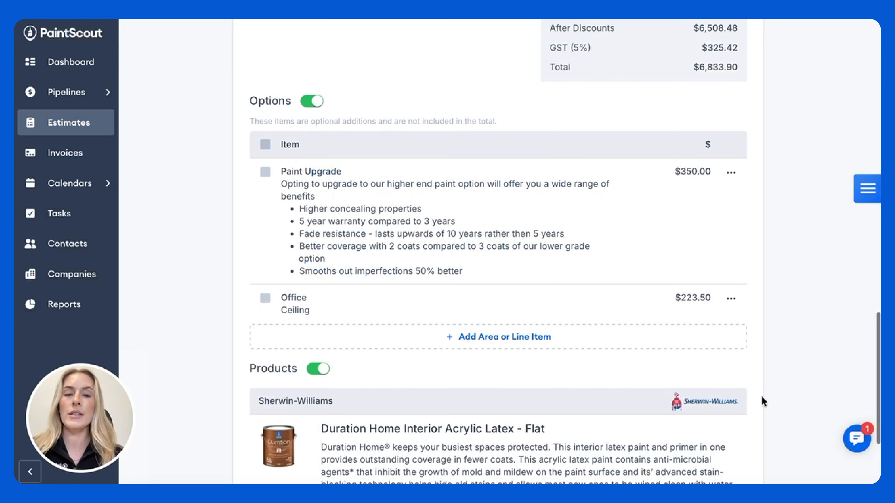
Step: Attach annotated photos from the Millwork Issues project in CompanyCam to the Living Room area, including the one captioned "Top drawer is no longer a drawer"
scroll(734, 253, "up", 3)
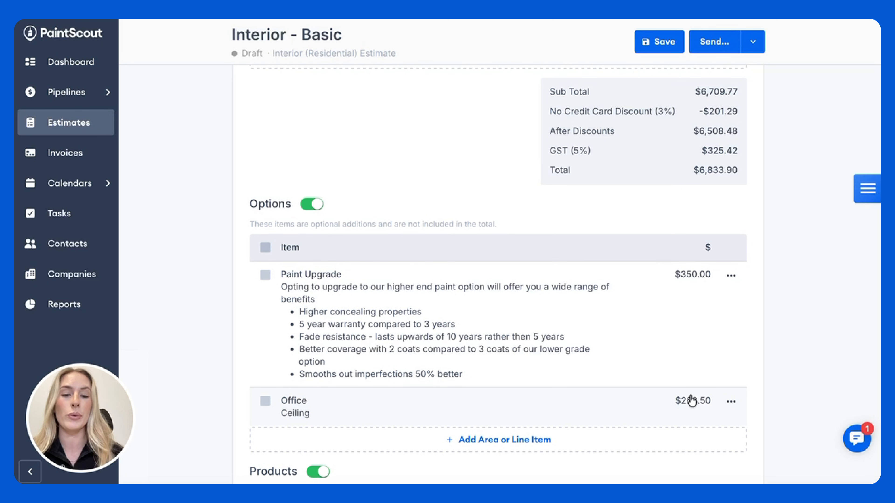
scroll(691, 401, "down", 6)
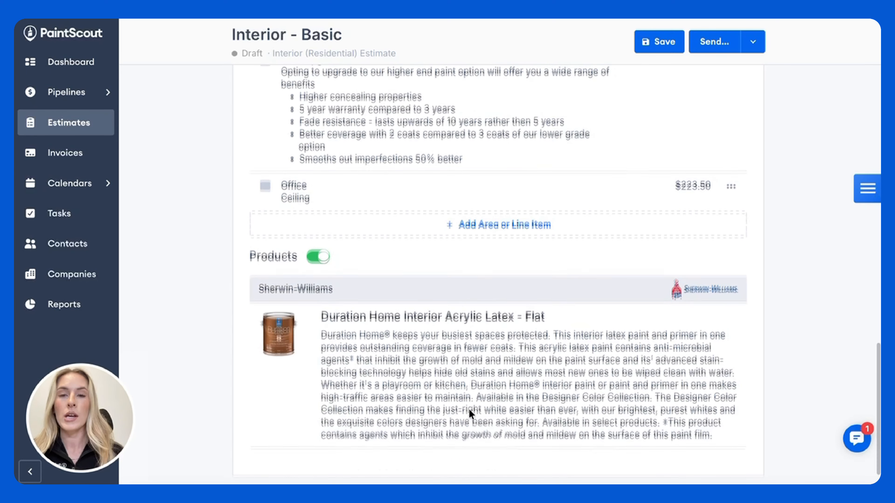
scroll(471, 413, "up", 10)
scroll(471, 414, "up", 3)
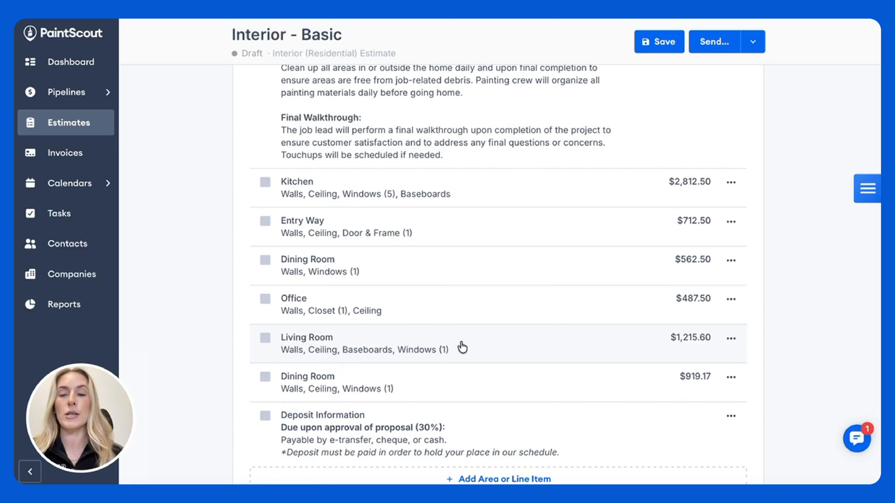
left_click(462, 348)
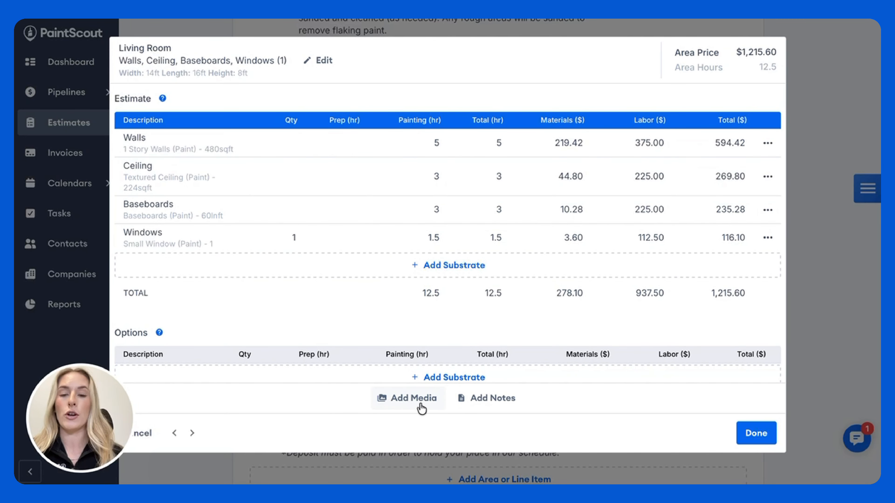
left_click(410, 402)
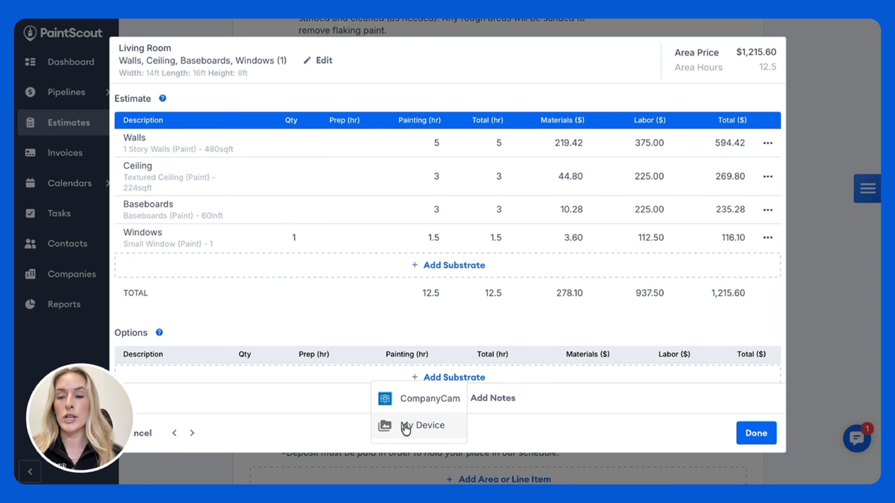
left_click(411, 399)
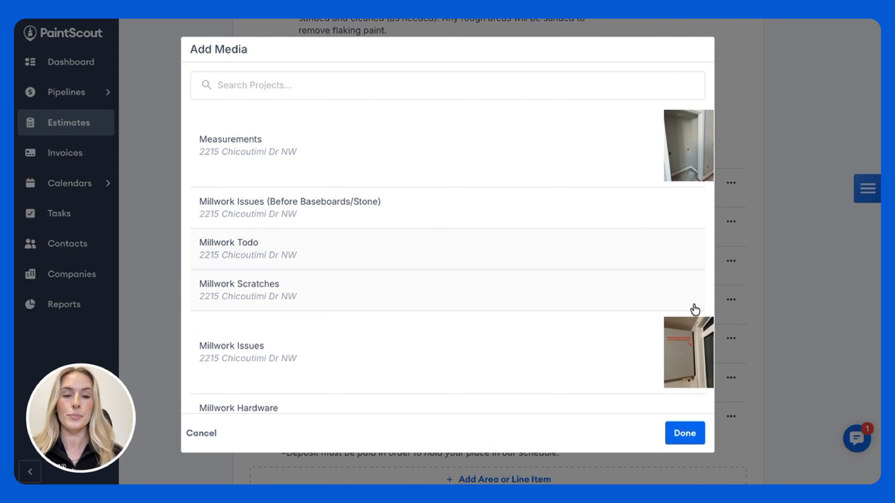
left_click(599, 353)
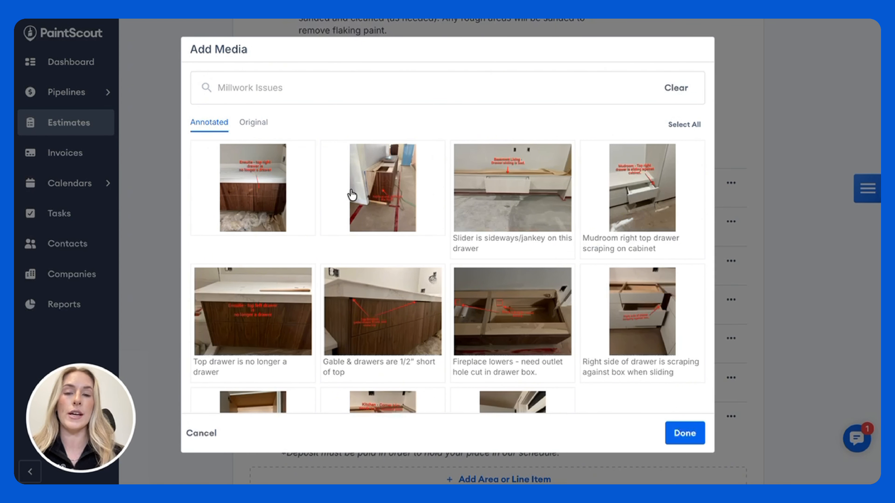
left_click(273, 322)
left_click(556, 145)
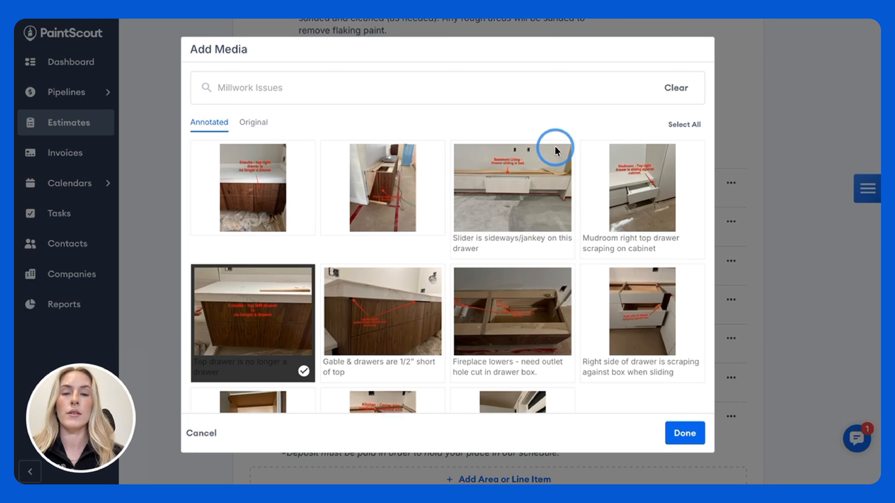
left_click(555, 334)
left_click(685, 433)
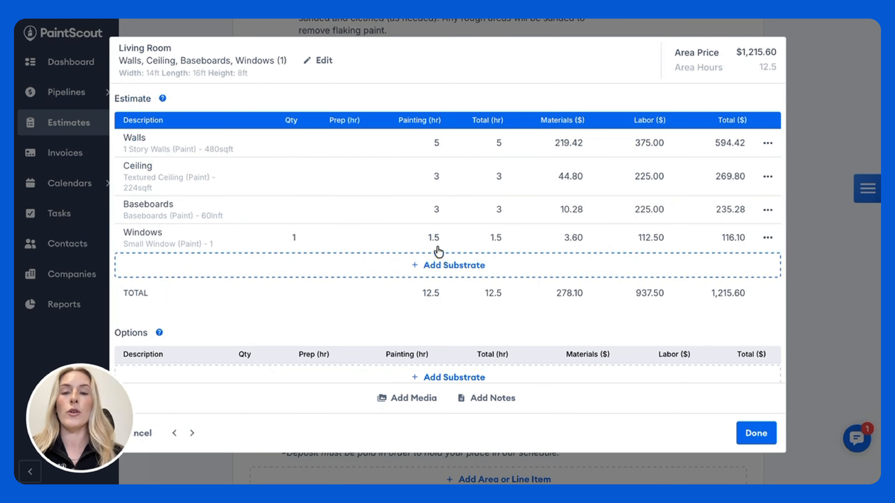
Step: Check the title and caption fields of the Living Room photo captioned "Top drawer is no longer a drawer" and finish editing the area
scroll(439, 251, "down", 5)
left_click(243, 303)
scroll(353, 317, "down", 1)
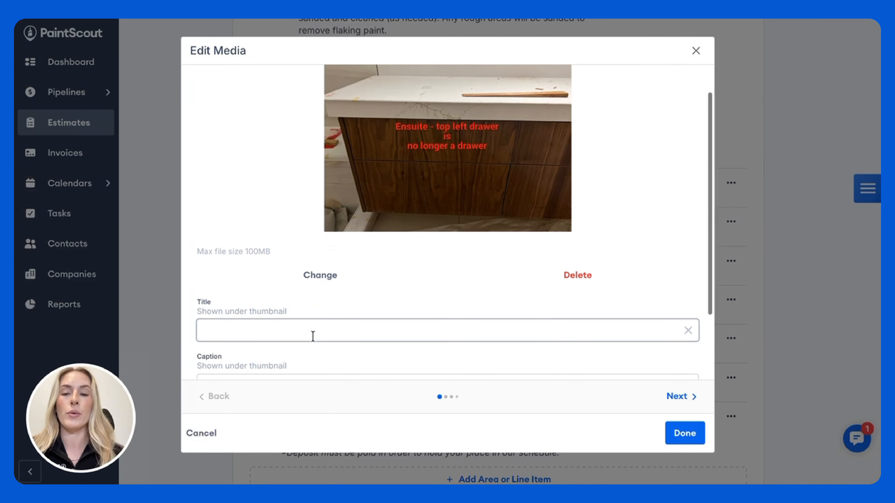
left_click(312, 335)
left_click(685, 433)
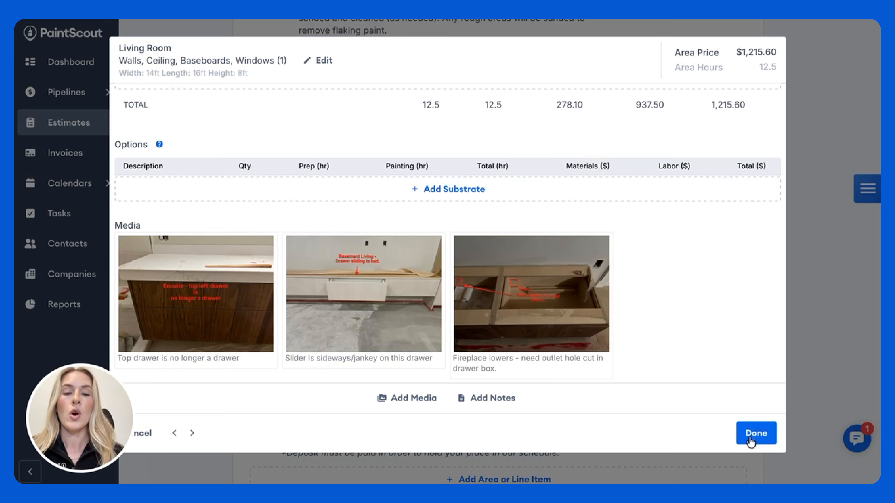
left_click(757, 433)
Step: Check the estimate's Media, Products, Options and area sections, and save the estimate
scroll(761, 434, "down", 15)
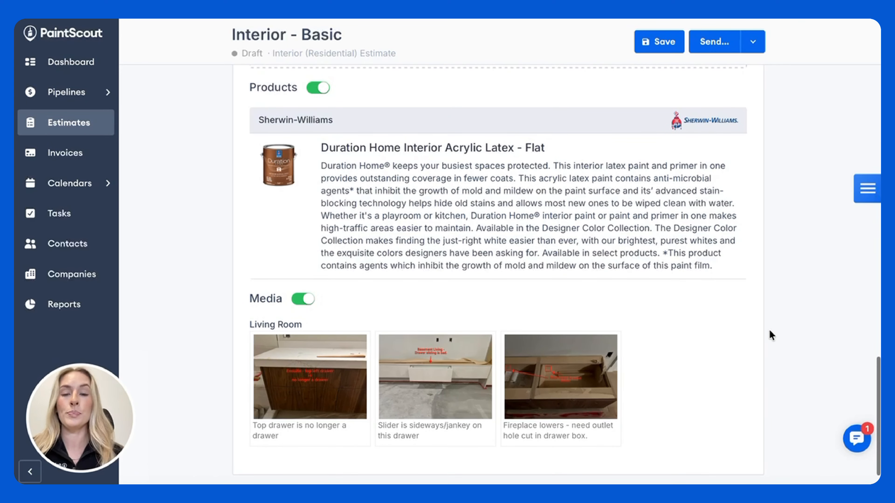
scroll(769, 335, "up", 10)
scroll(770, 331, "up", 2)
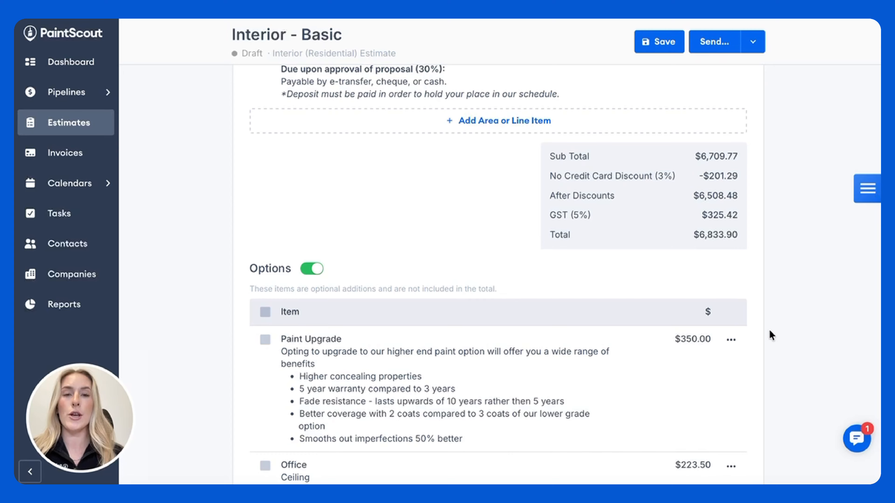
scroll(769, 329, "up", 8)
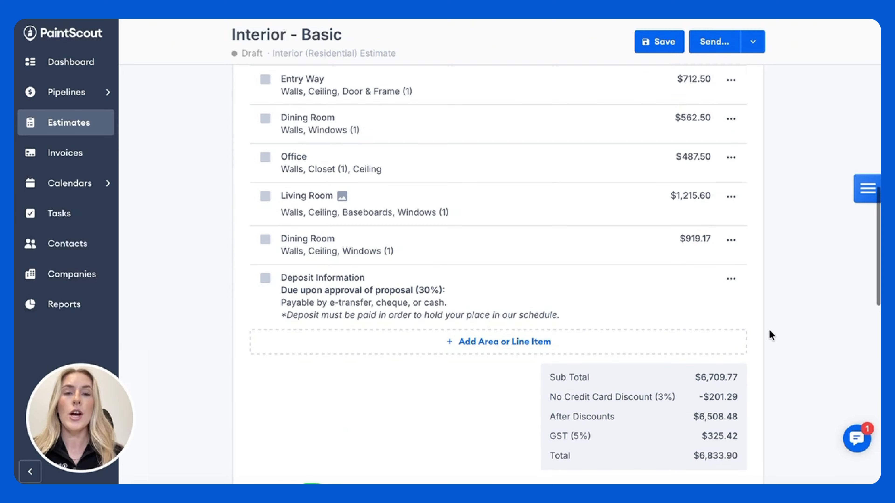
left_click(659, 44)
scroll(670, 208, "up", 15)
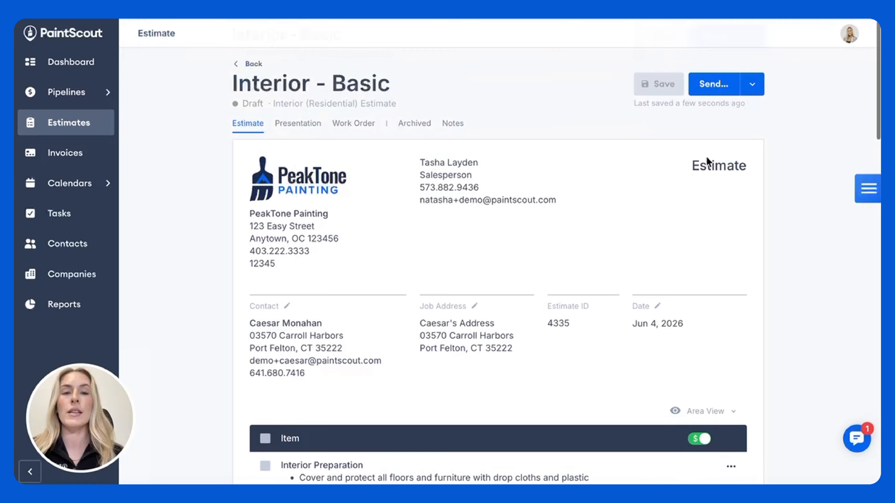
Step: Review the estimate's outgoing message and follow-up settings, and close the send dialog without sending
left_click(712, 84)
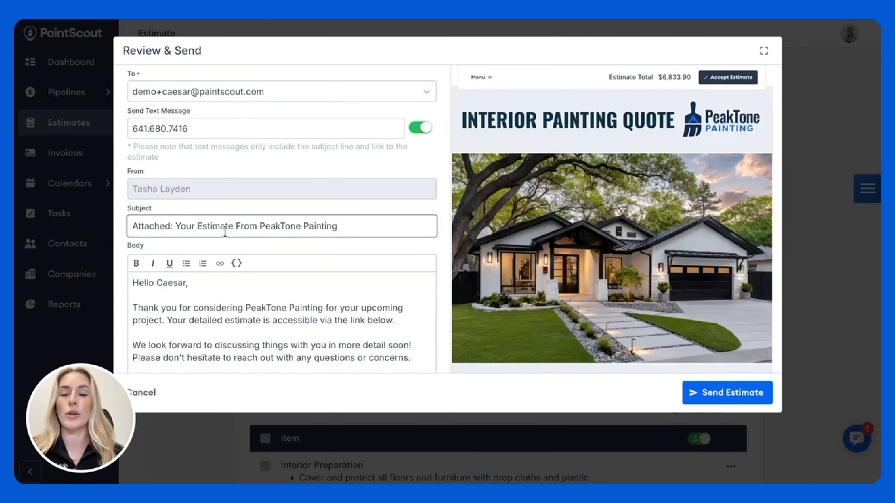
scroll(225, 231, "down", 10)
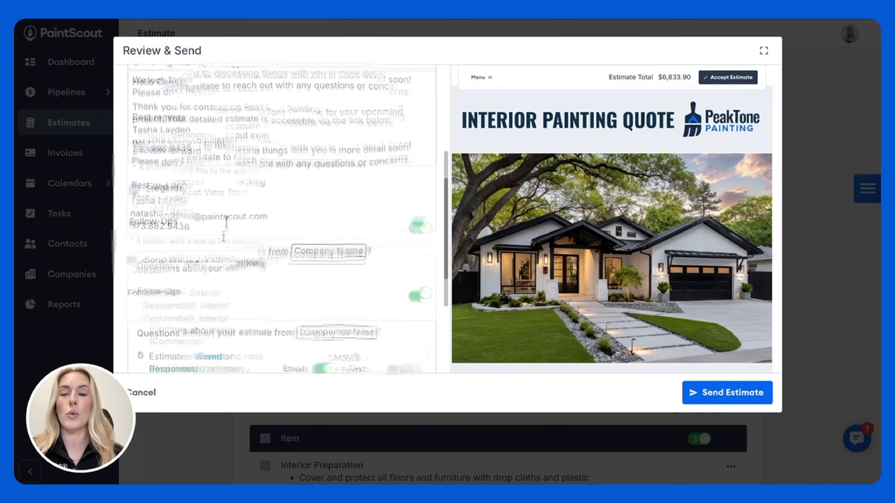
left_click(154, 394)
Step: Open the customer-facing preview of the estimate and review its Estimate section from the header through the terms to the signatures
left_click(752, 84)
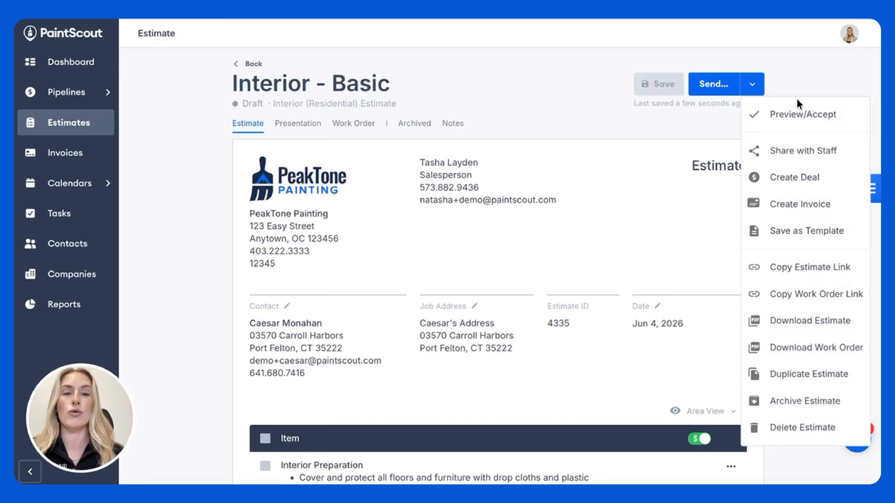
left_click(794, 115)
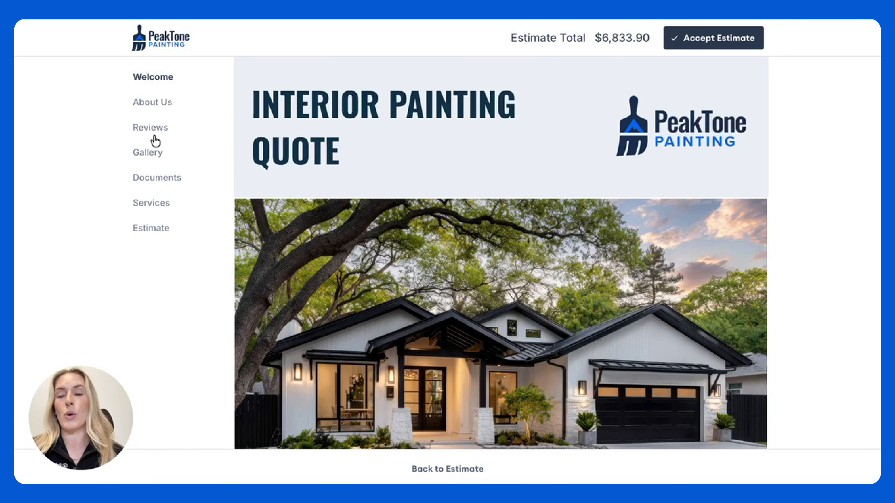
left_click(158, 233)
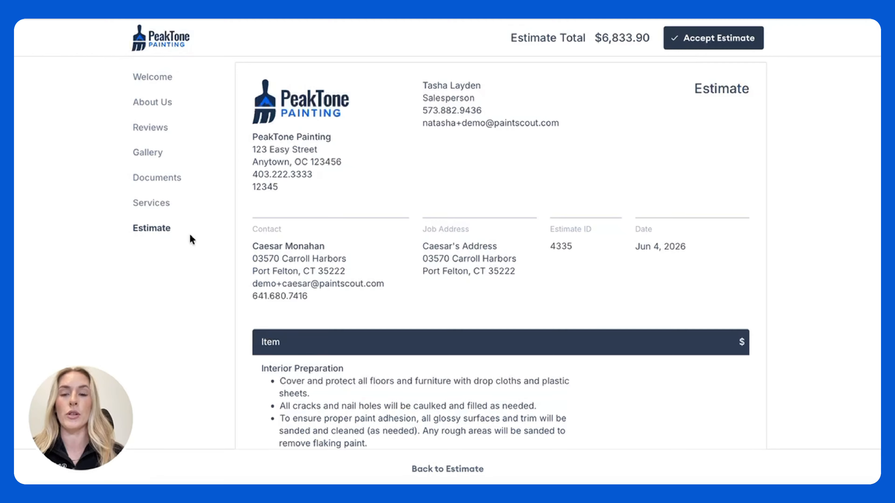
scroll(418, 284, "down", 10)
scroll(408, 292, "down", 15)
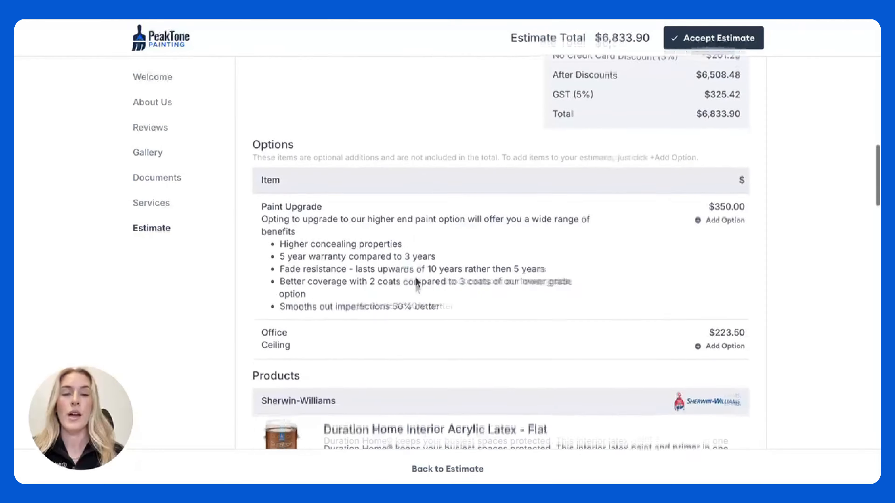
scroll(415, 279, "down", 12)
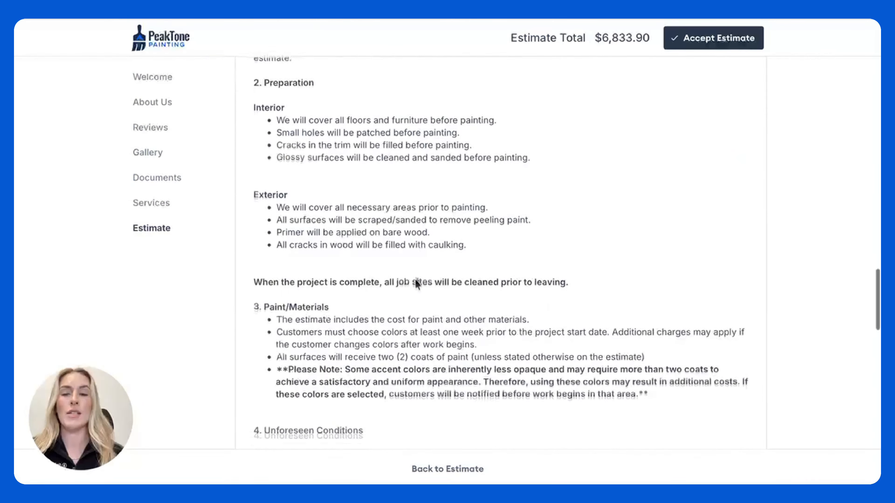
scroll(416, 280, "down", 10)
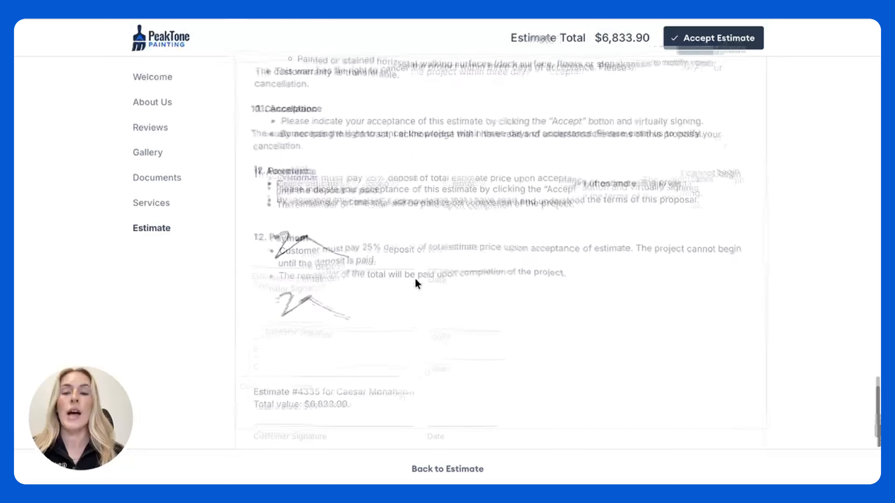
Step: Accept the estimate with a hand-drawn customer signature and return to the estimate editor
left_click(690, 37)
left_click_drag(346, 131, 506, 118)
left_click(594, 294)
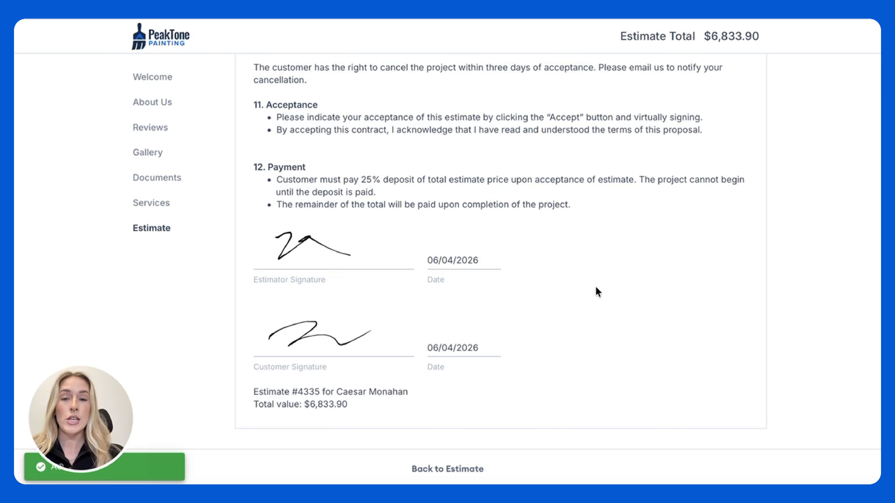
left_click(454, 470)
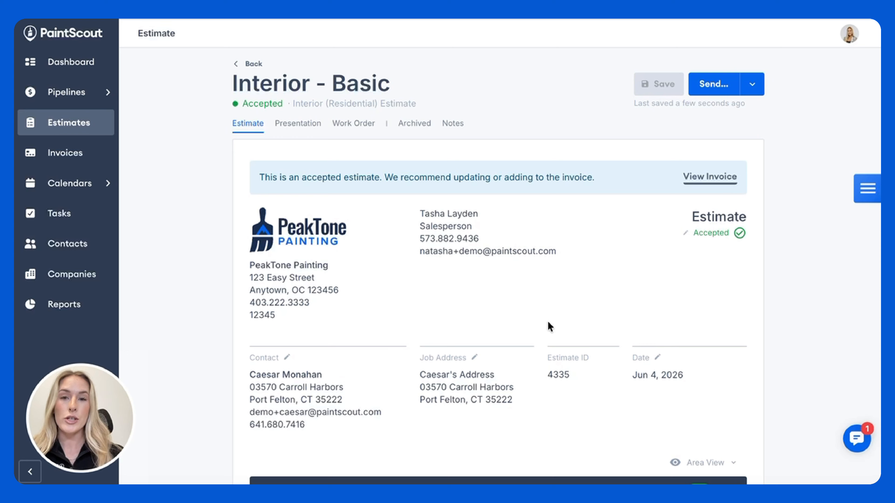